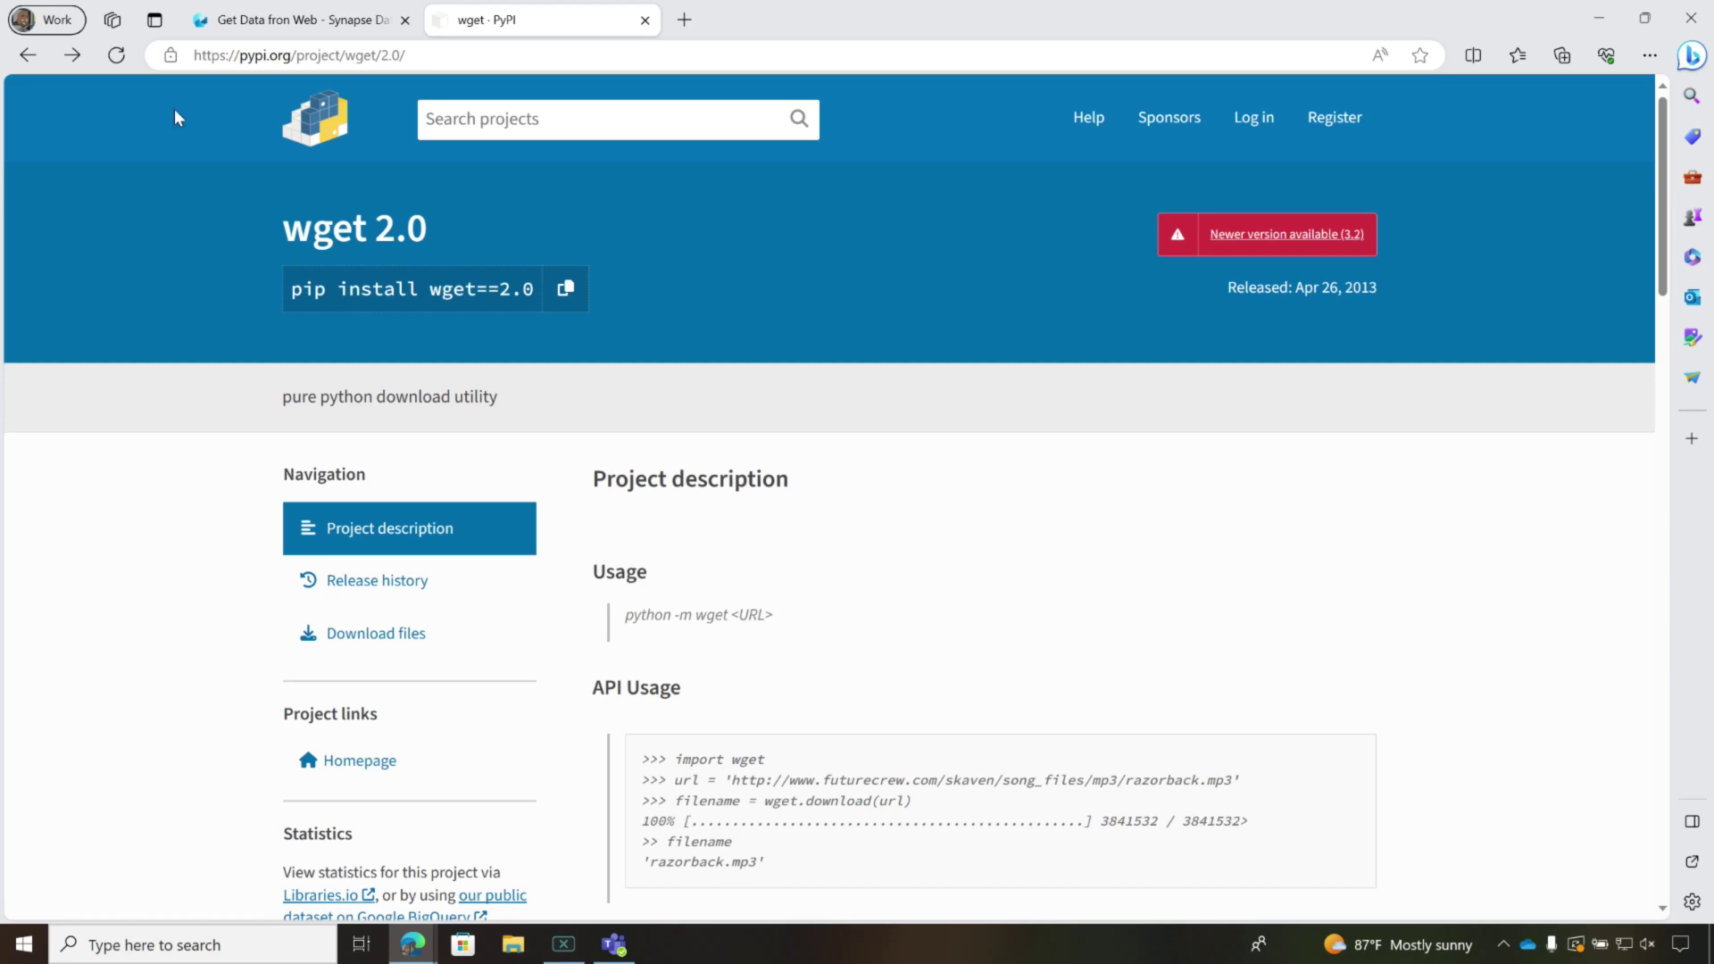
Step: View wget's PyPI release history with 3.2 latest, then return to the Raw - Get High Volume Vehicle notebook
left_click(27, 55)
scroll(750, 310, "up", 3)
scroll(750, 310, "up", 2)
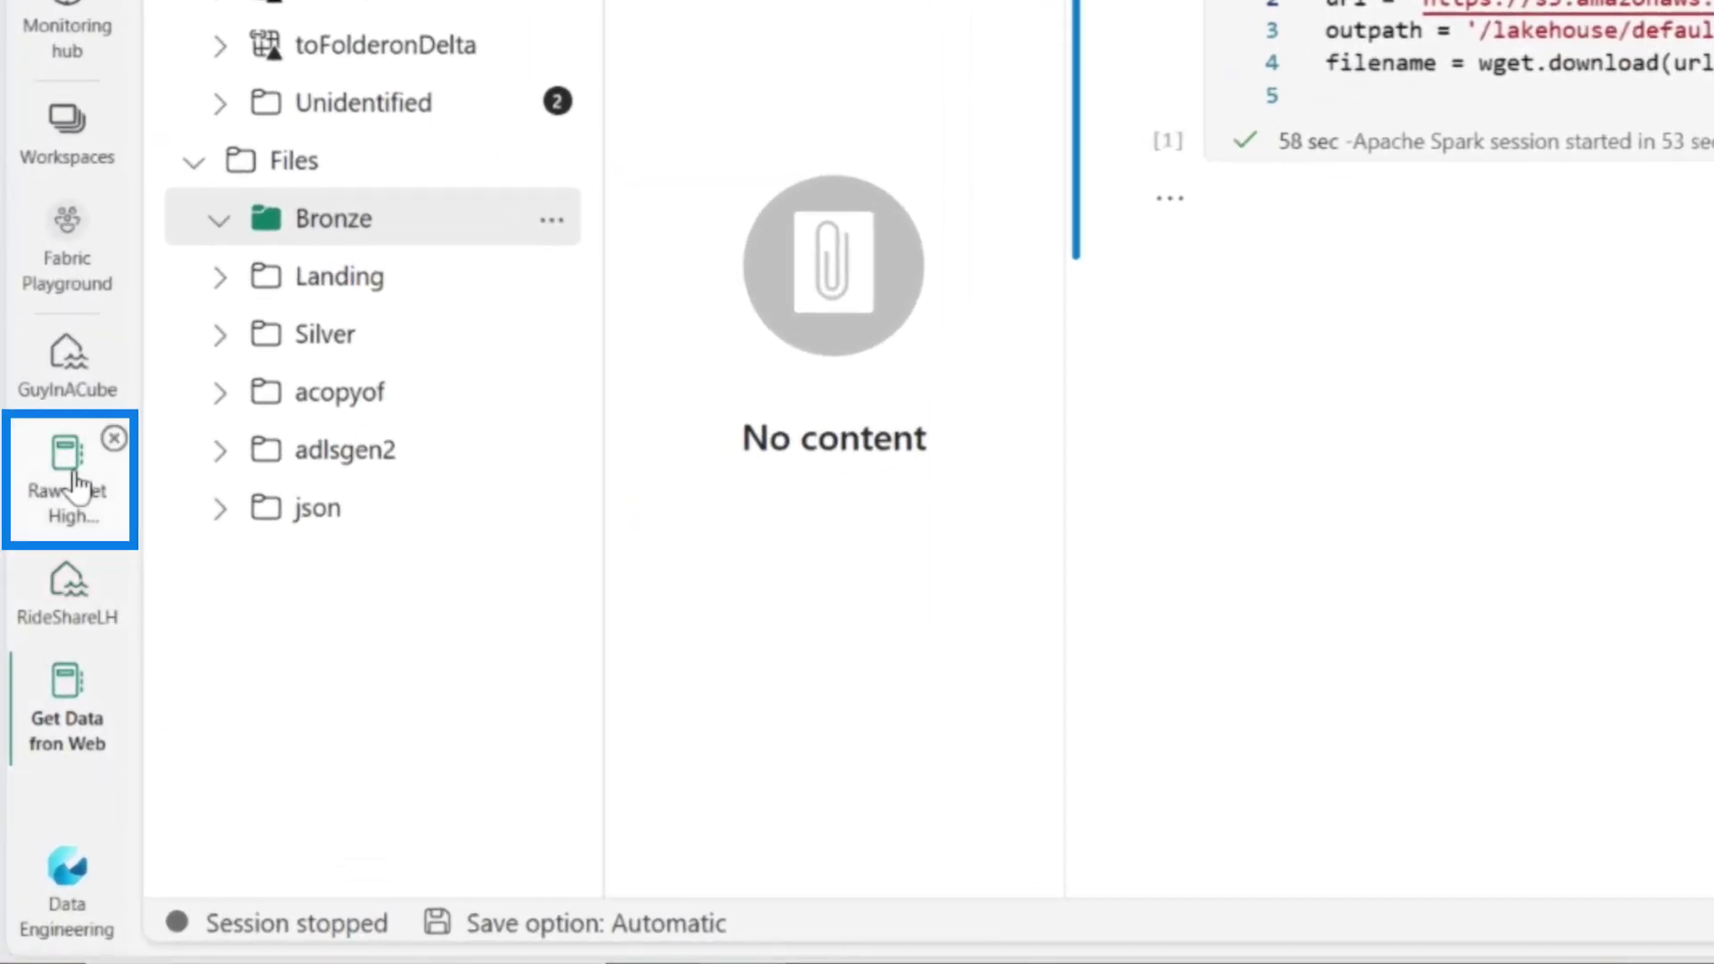
left_click(79, 485)
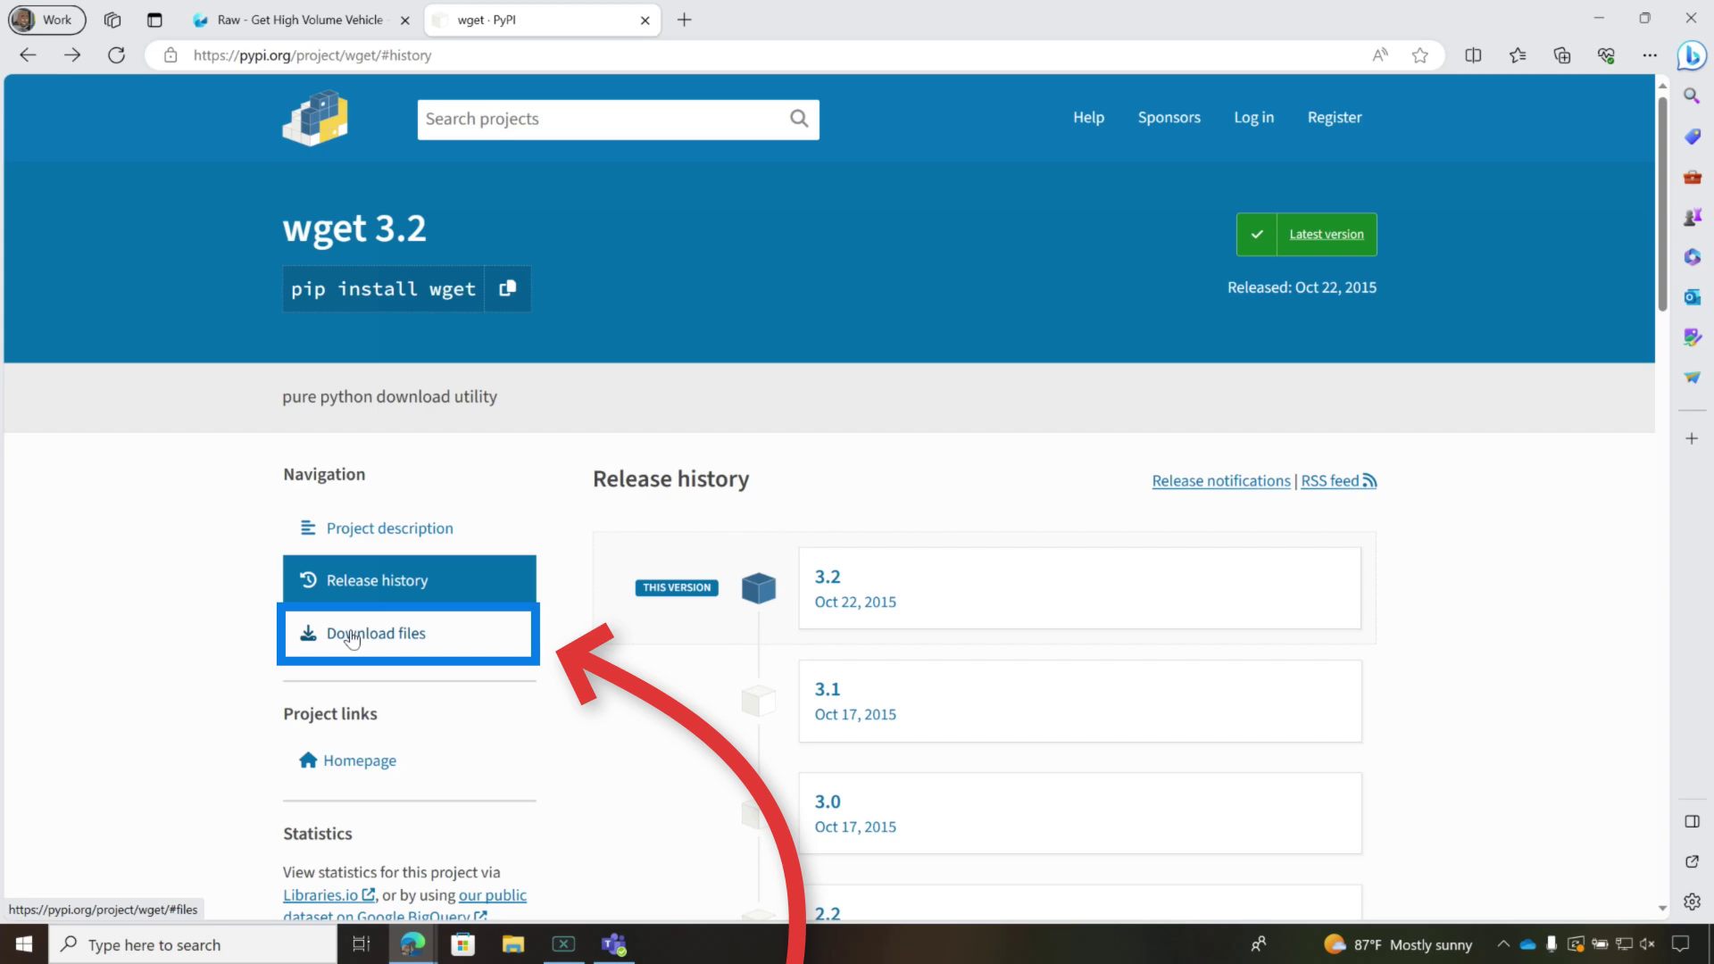
left_click(272, 22)
Step: Run the try/except pip install cell for wget in the Raw notebook
left_click(143, 325)
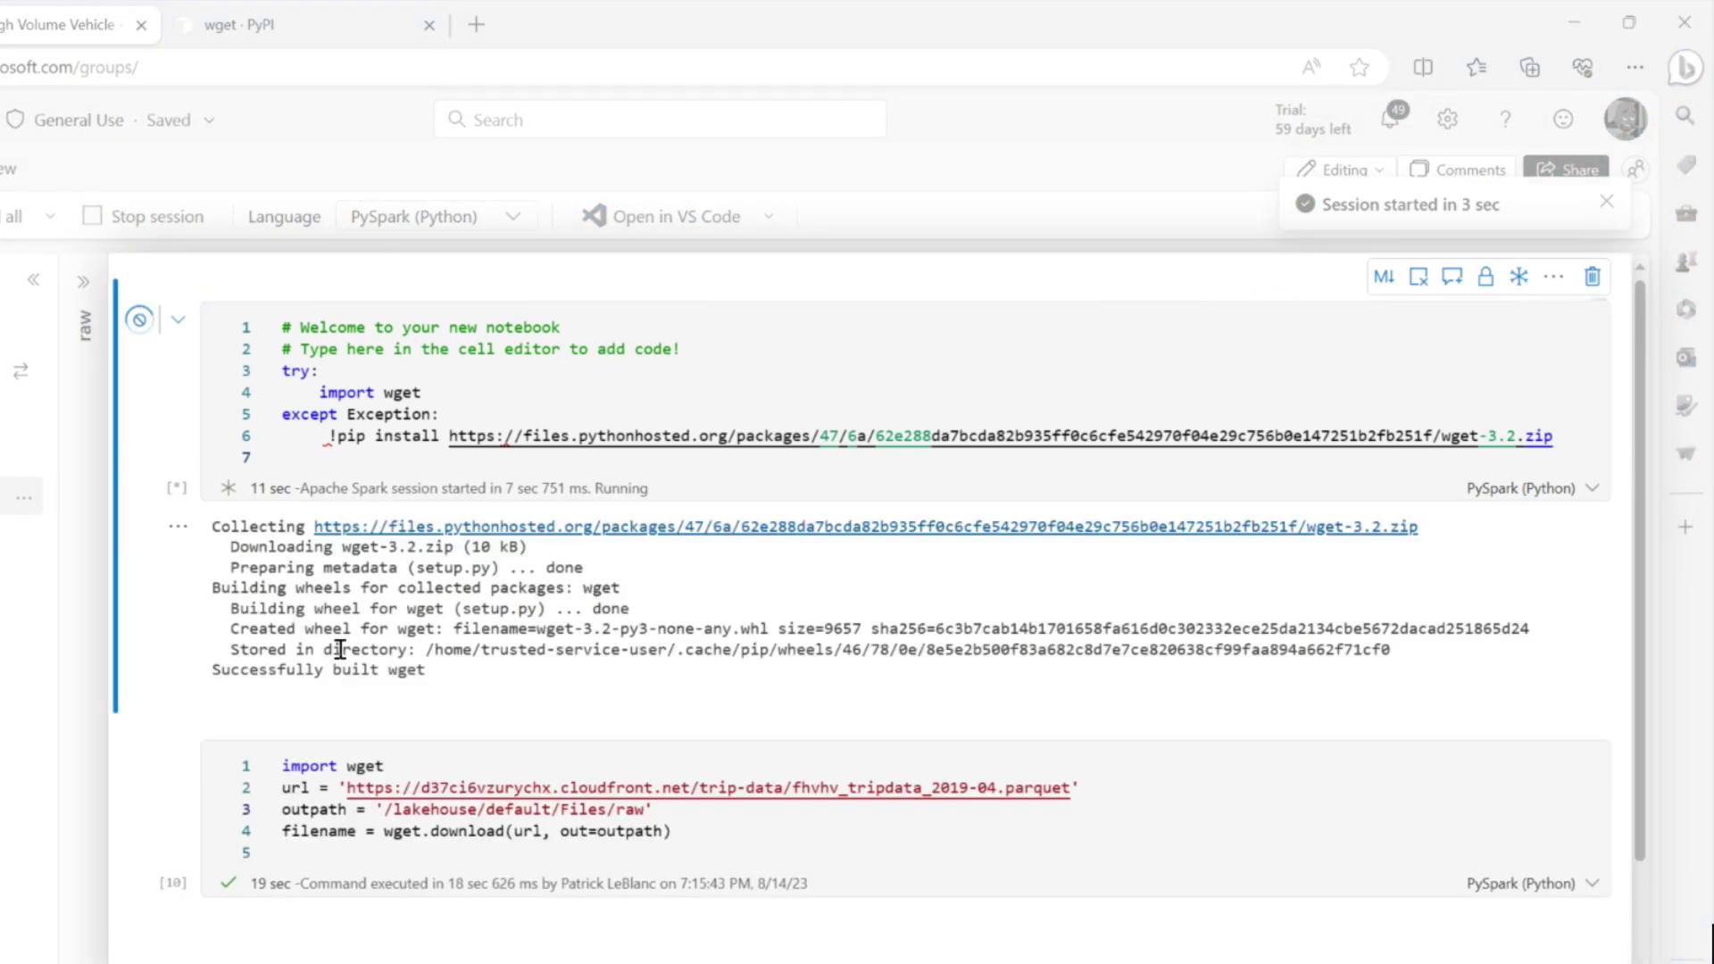
scroll(421, 623, "down", 3)
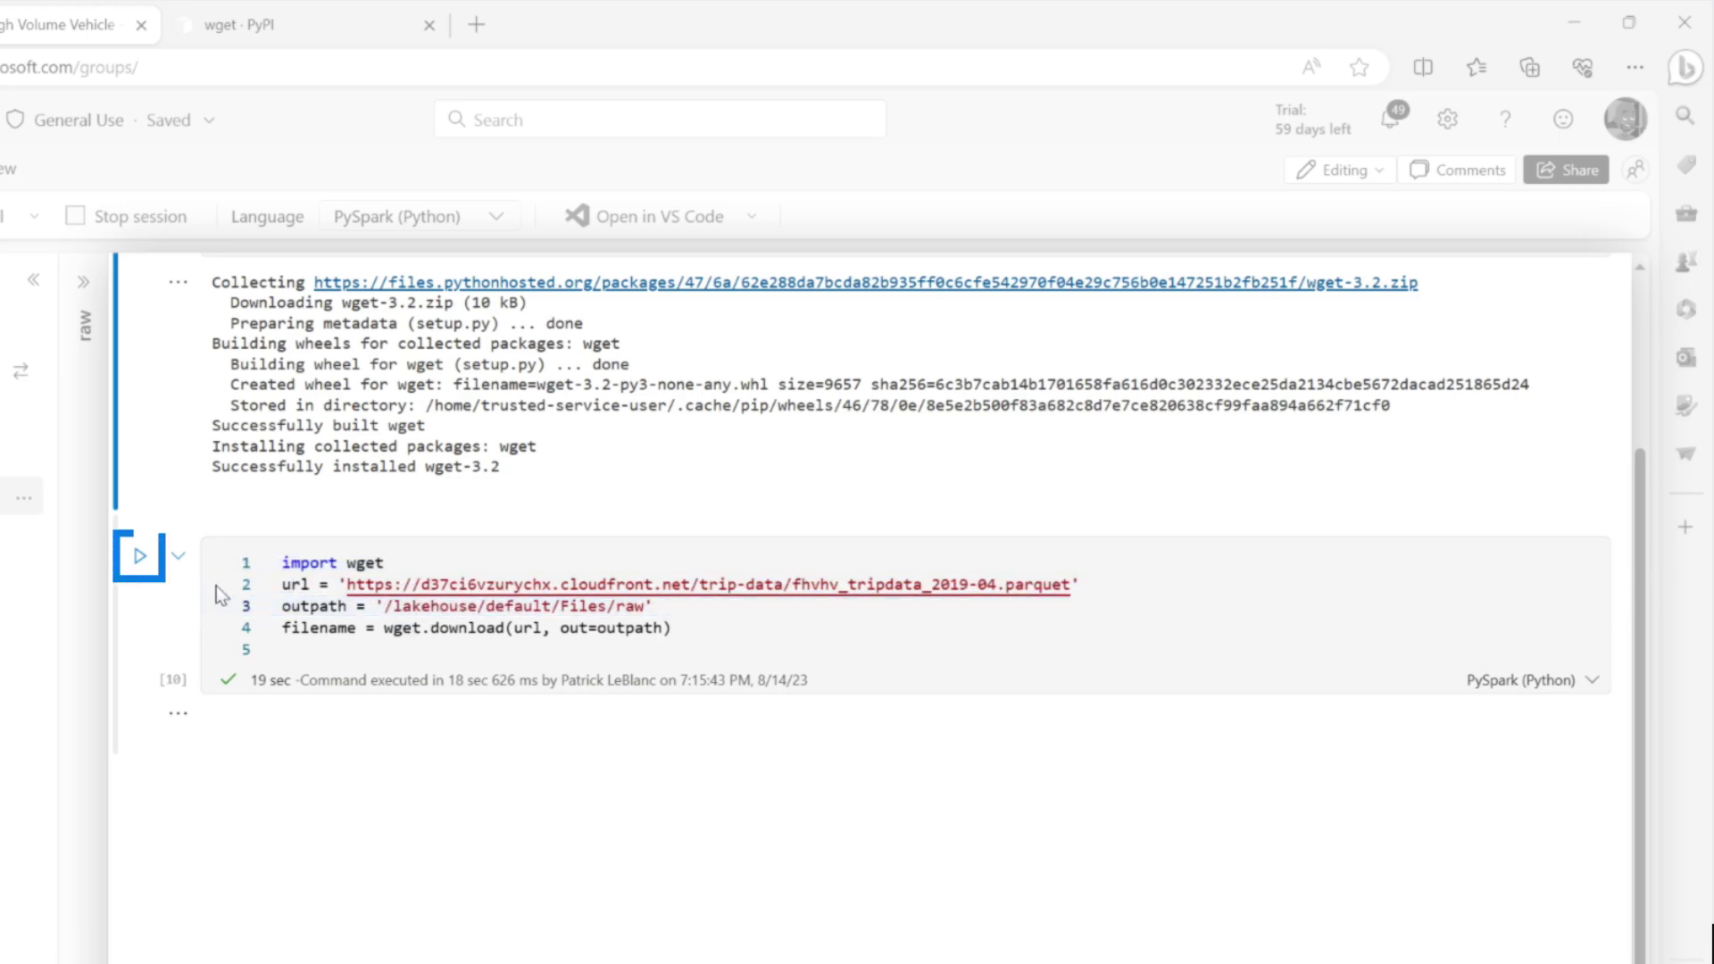
Step: Run the wget download cell and refresh the lakehouse raw folder to list the parquet file
left_click(140, 561)
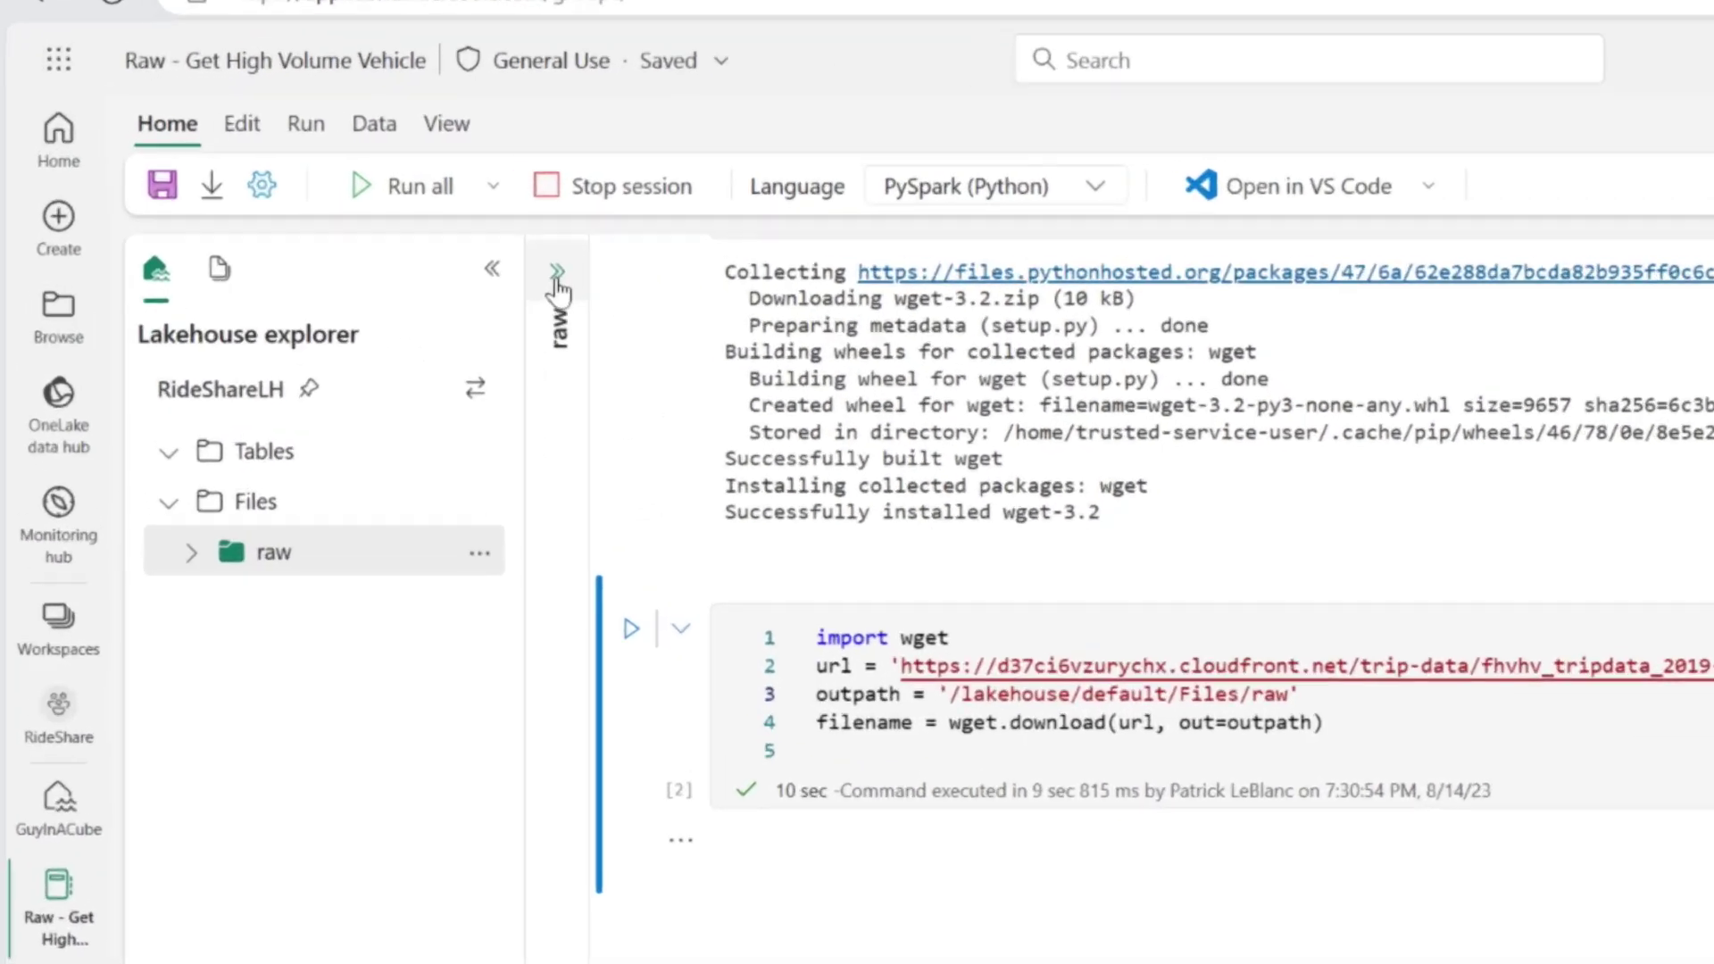
left_click(364, 268)
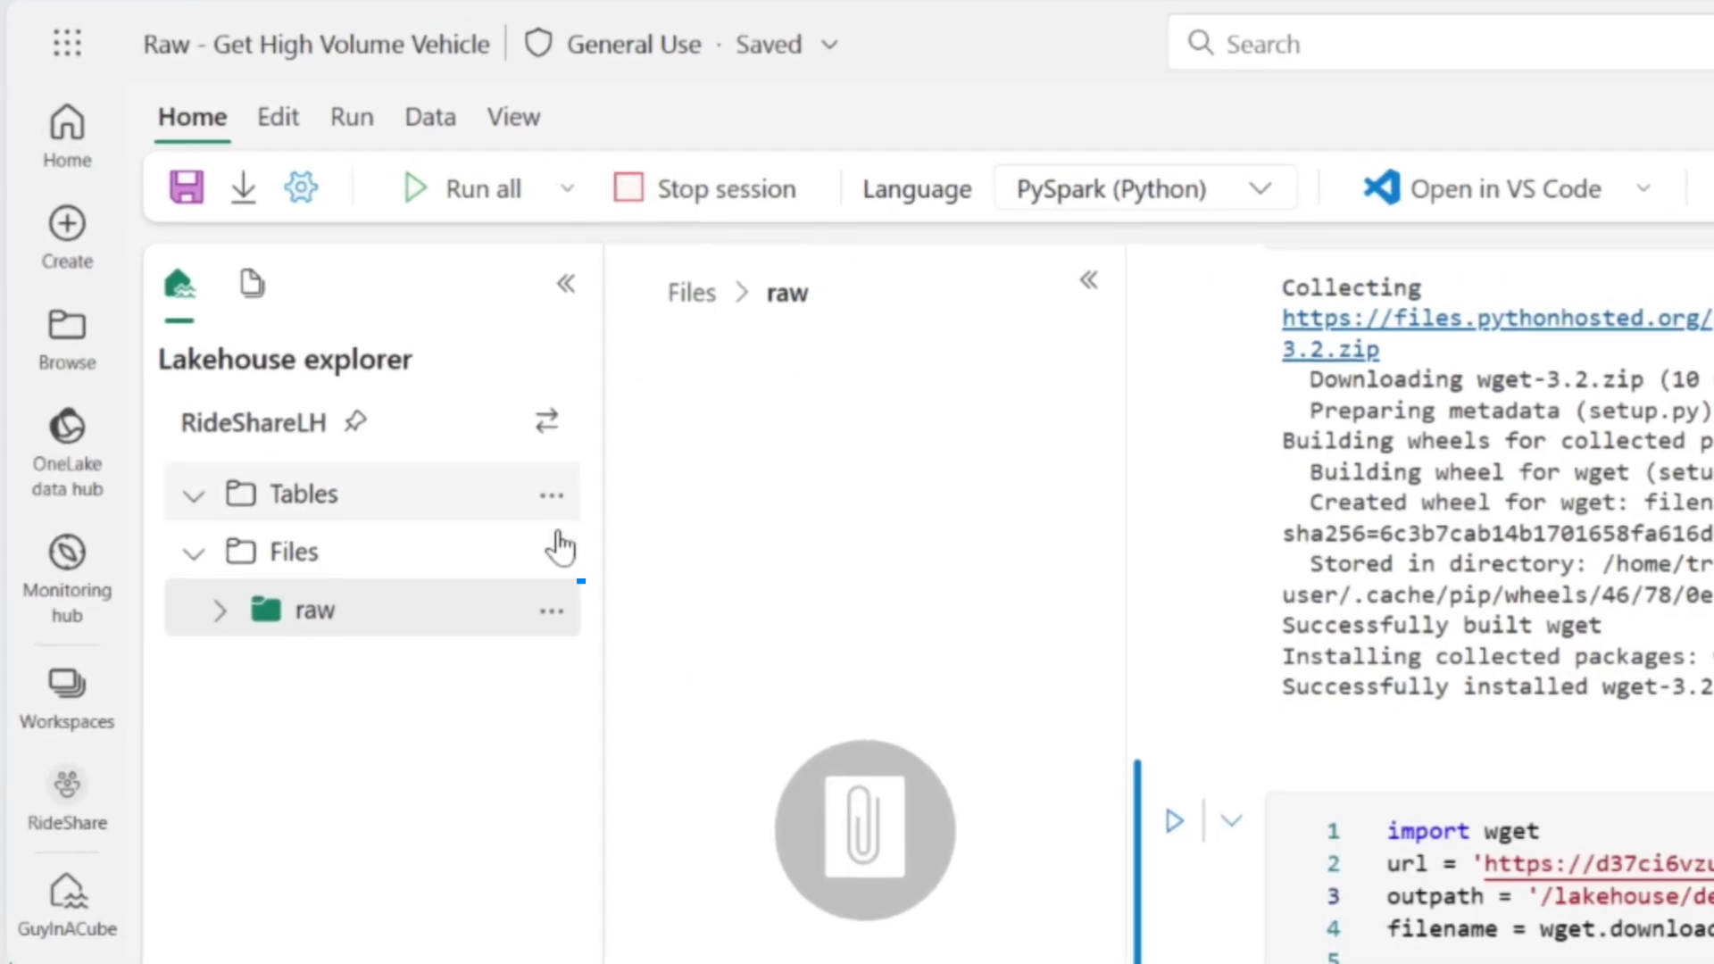
left_click(312, 417)
left_click(571, 676)
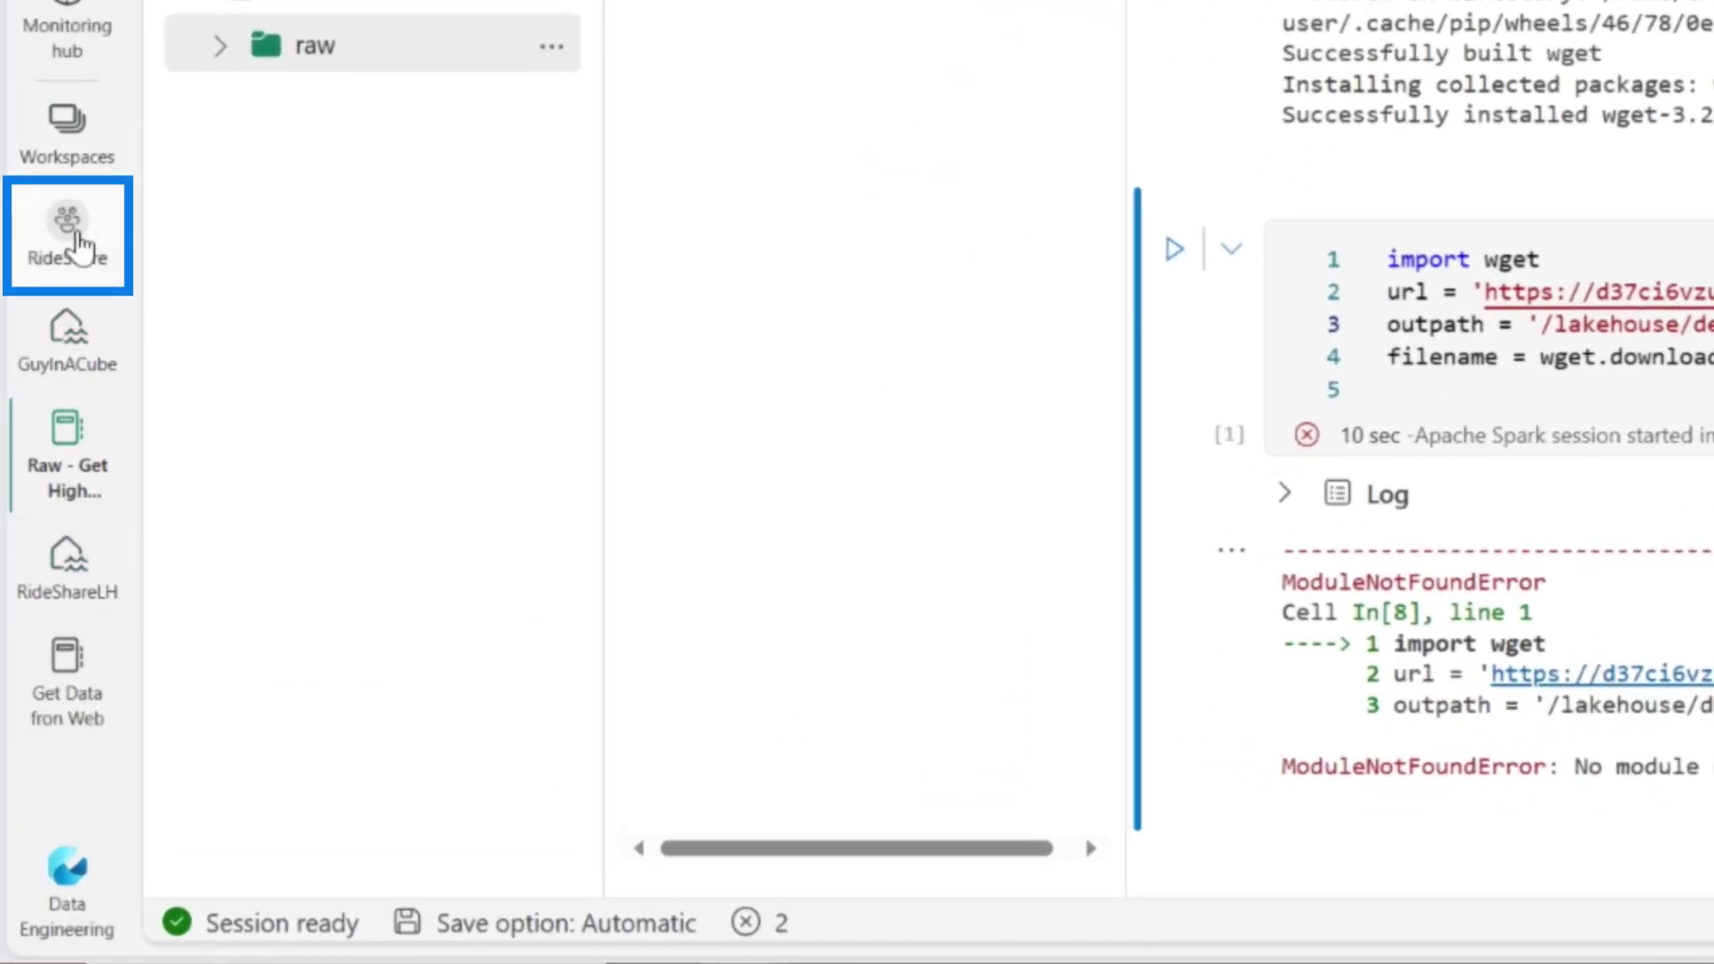
Step: Open the RideShare workspace from the left navigation
left_click(78, 246)
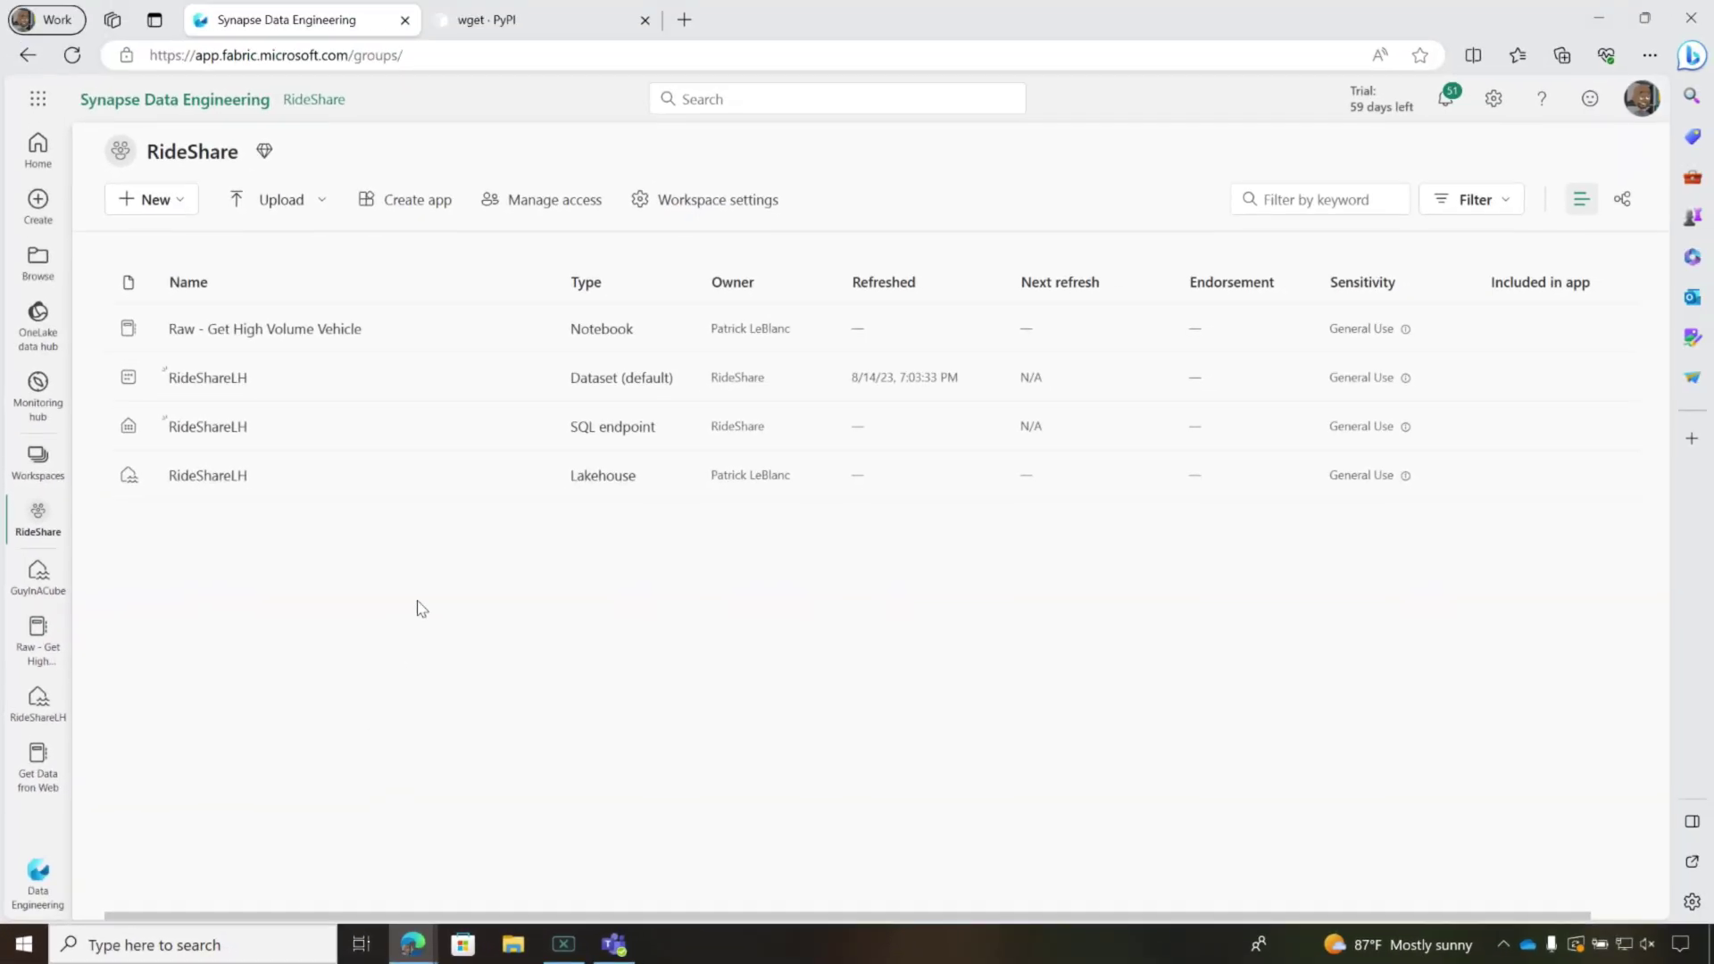
Step: Add wget 3.2 from PyPI in RideShare's Library management, apply the change, and close settings
left_click(672, 206)
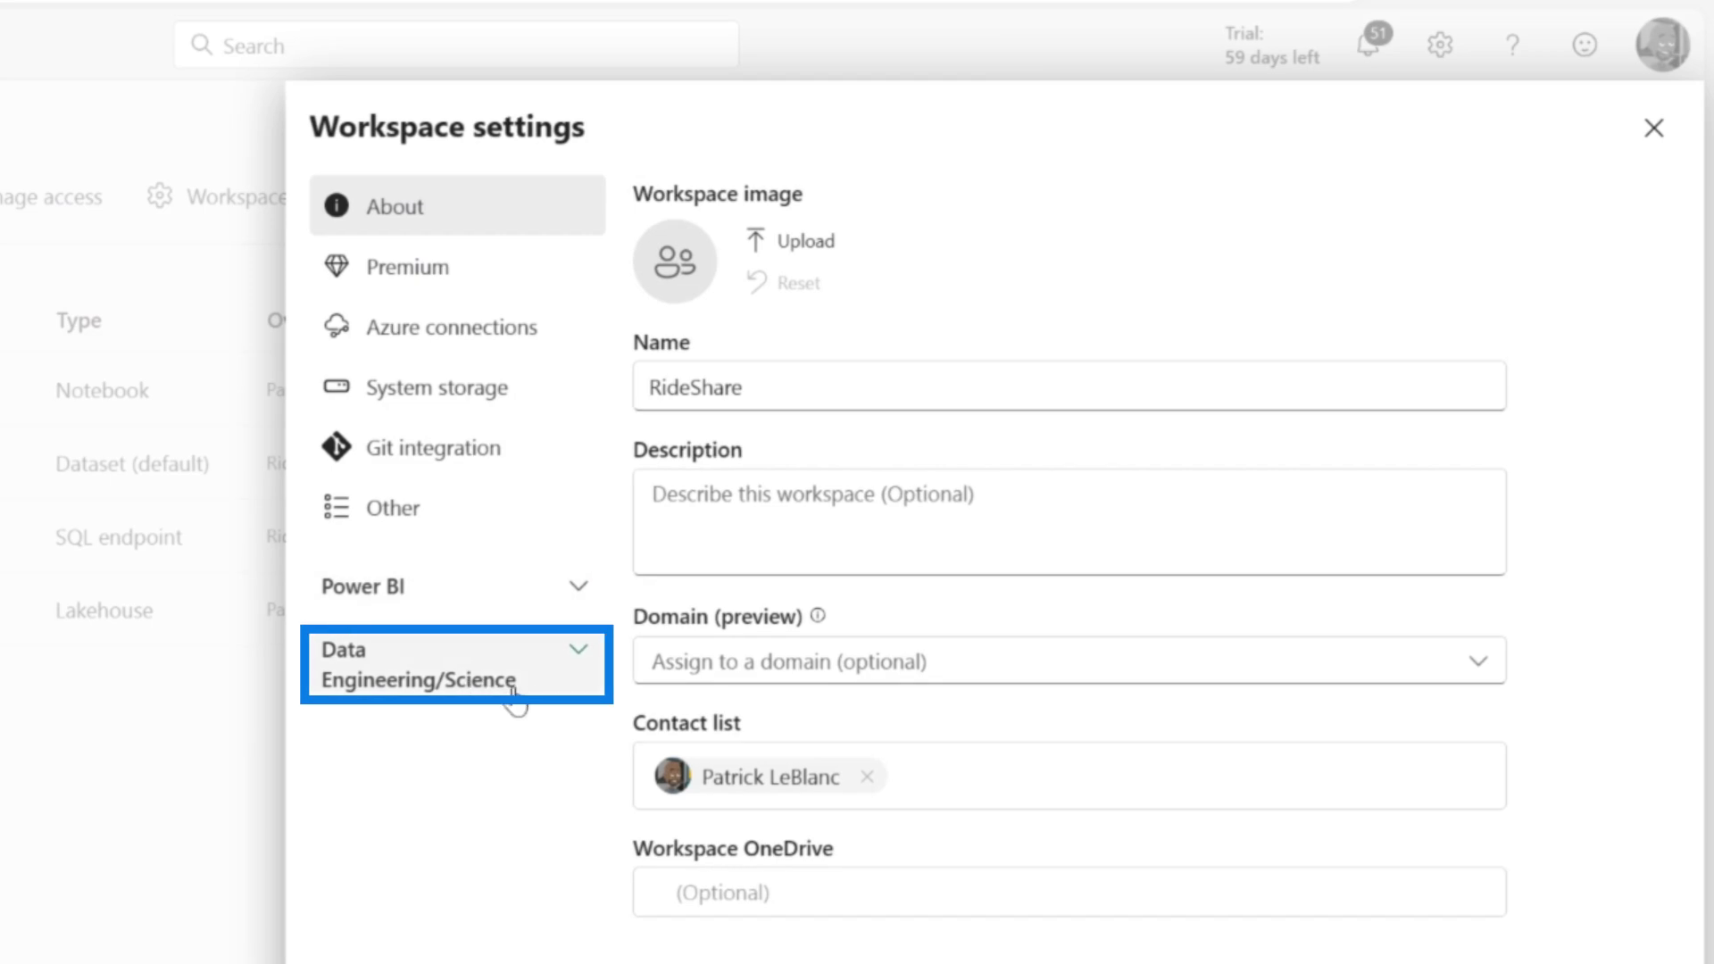
left_click(467, 787)
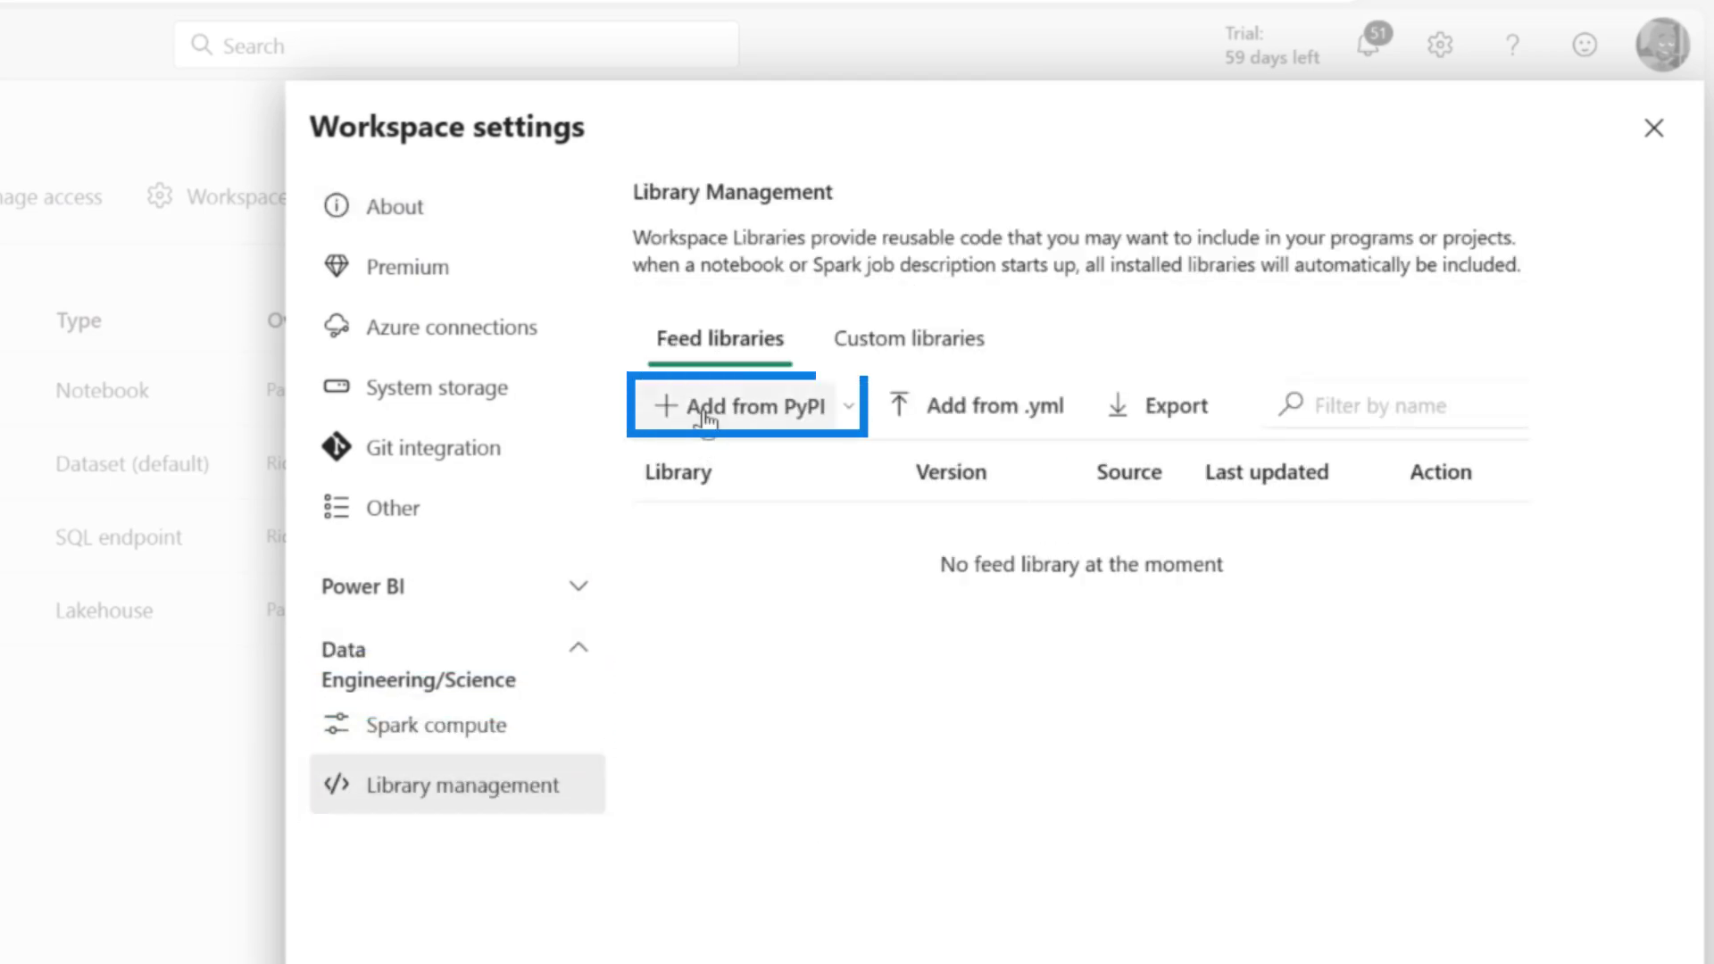
left_click(707, 409)
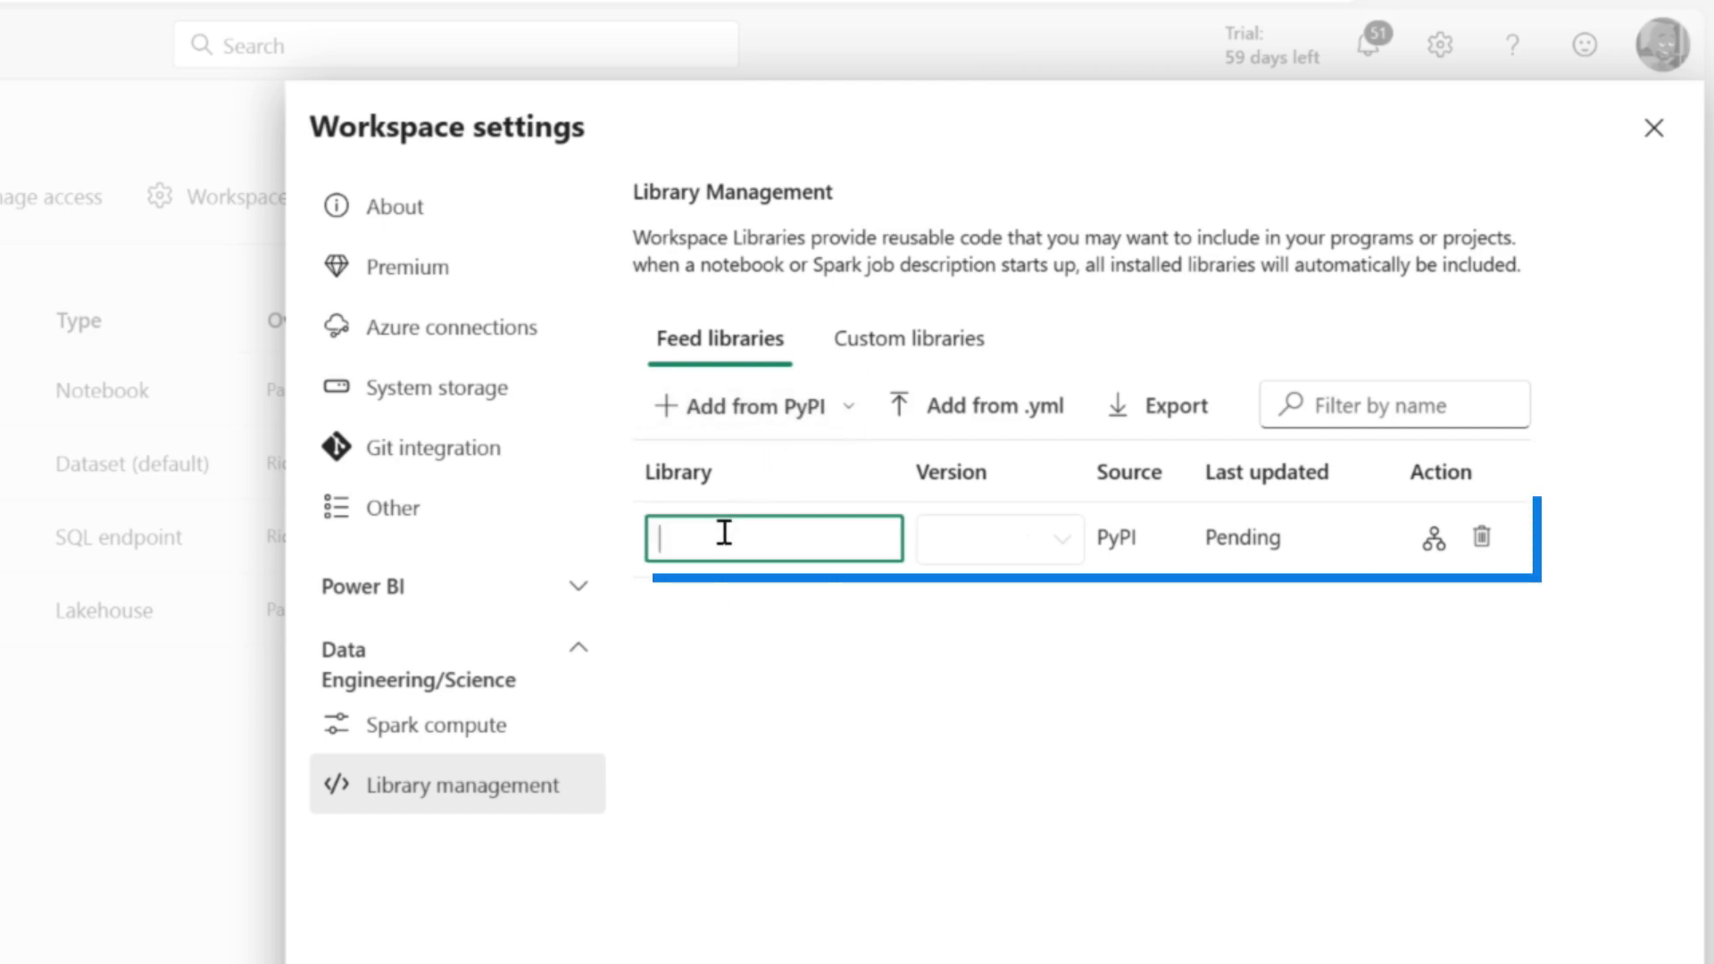
type("wget")
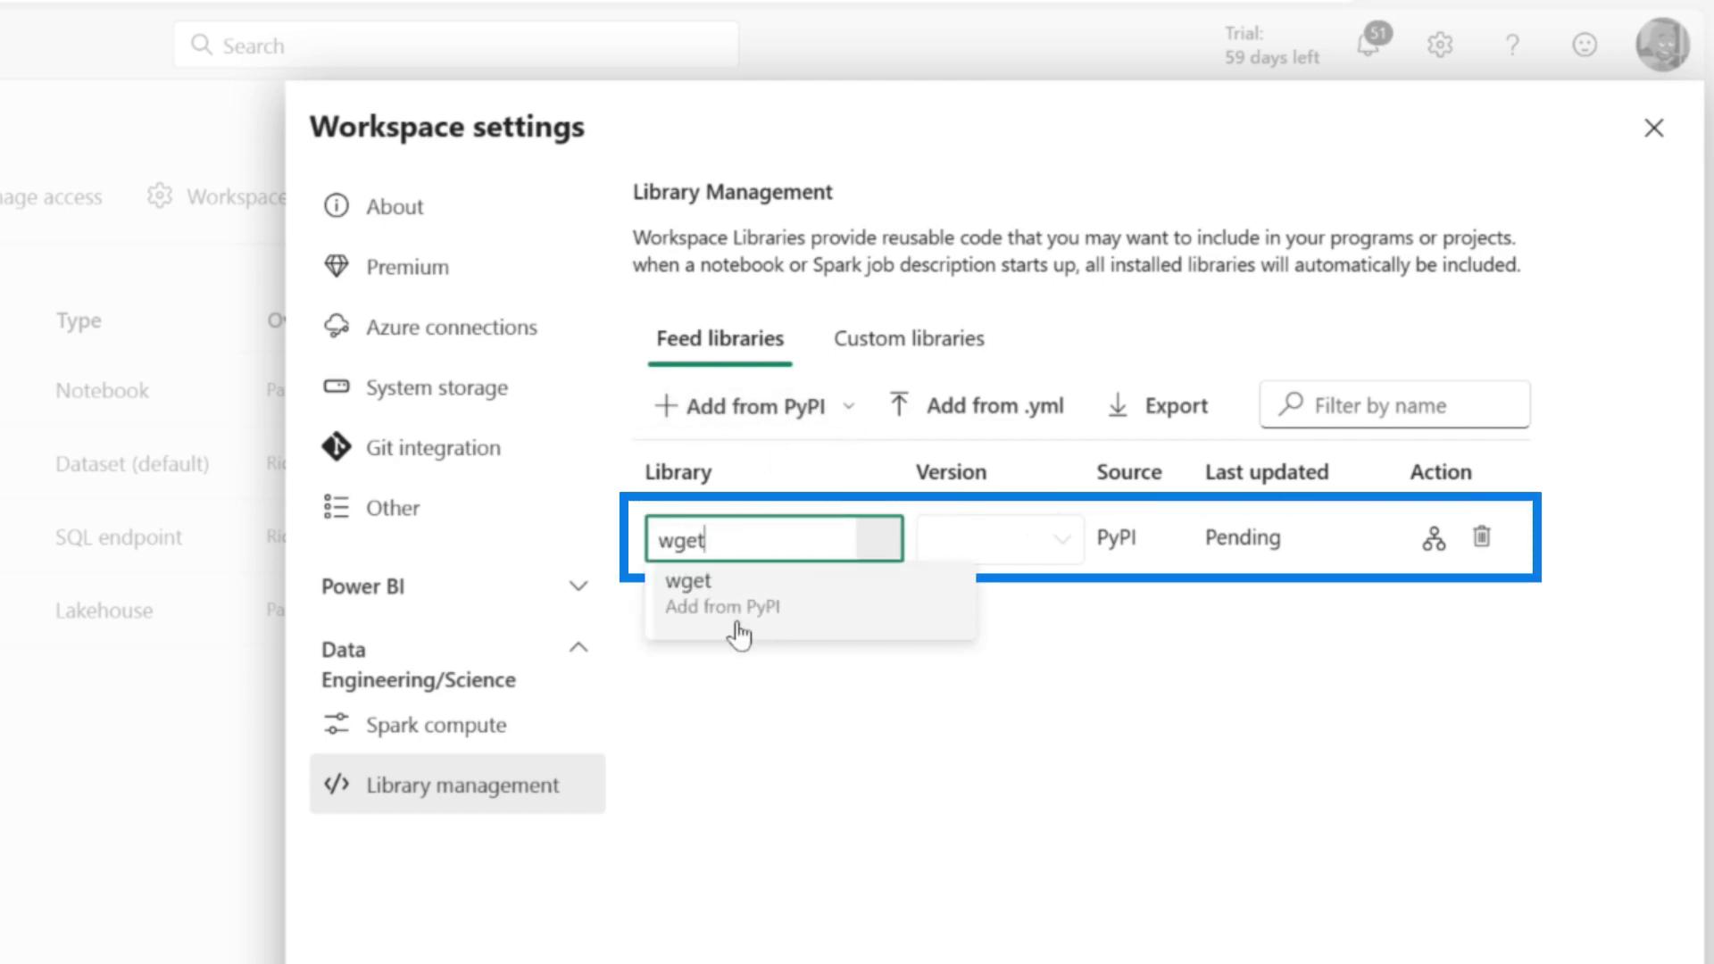
left_click(740, 633)
left_click(1011, 559)
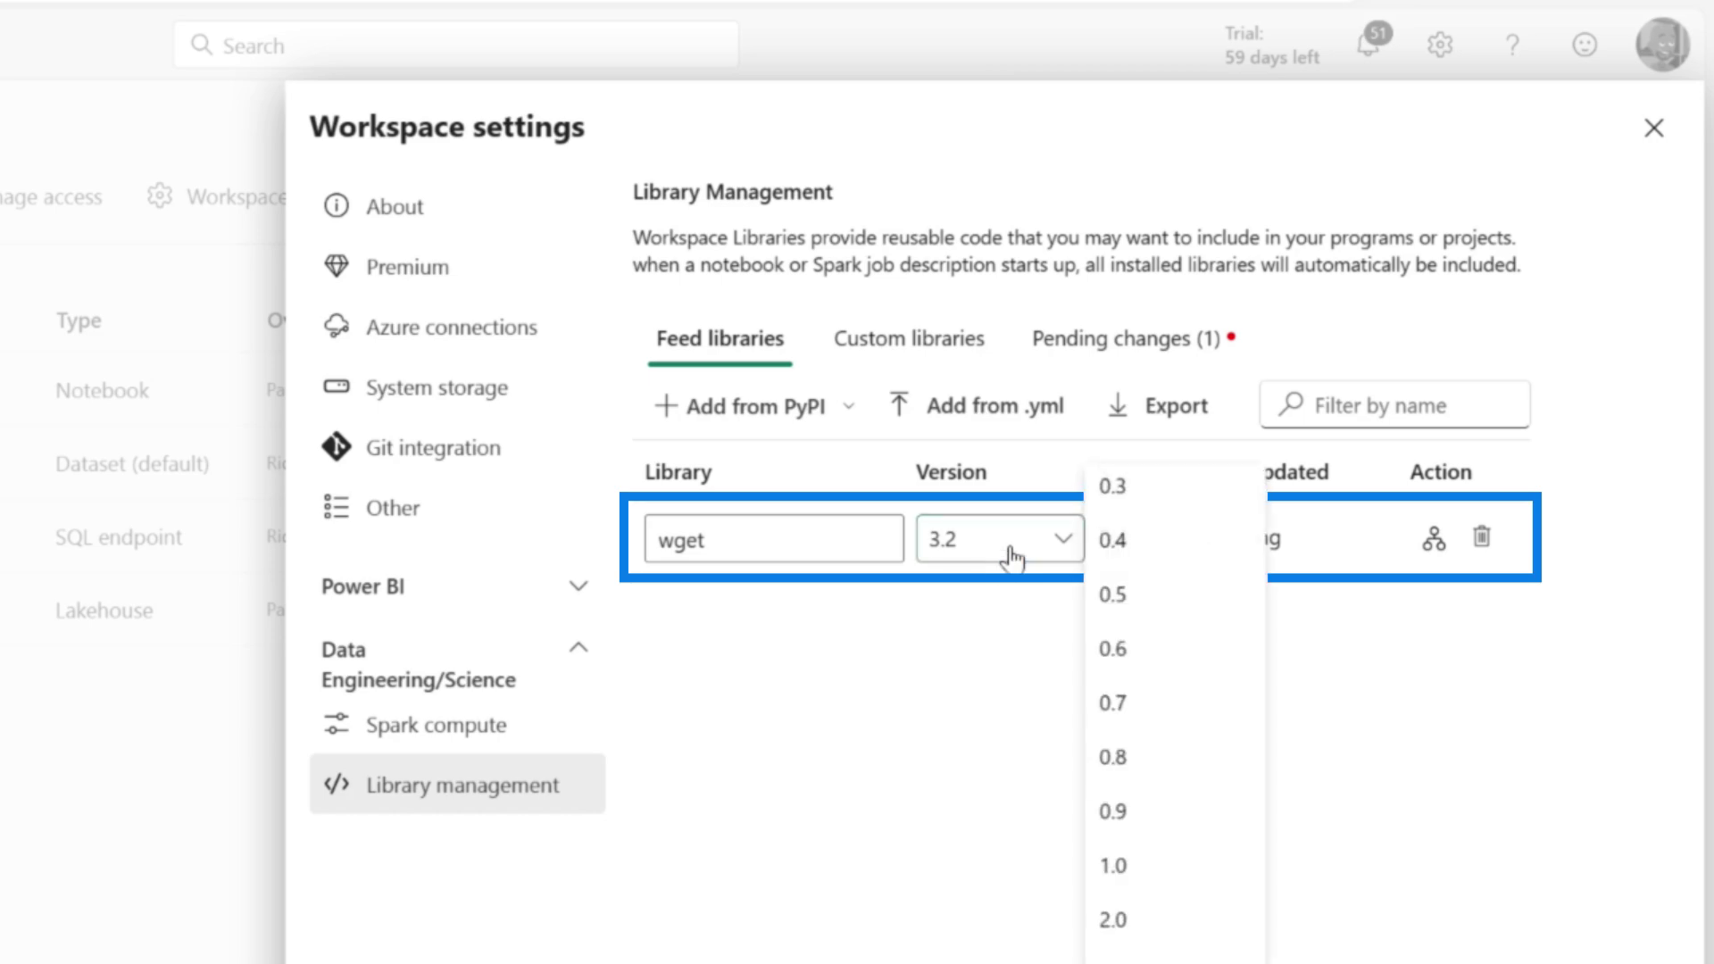
left_click(1000, 862)
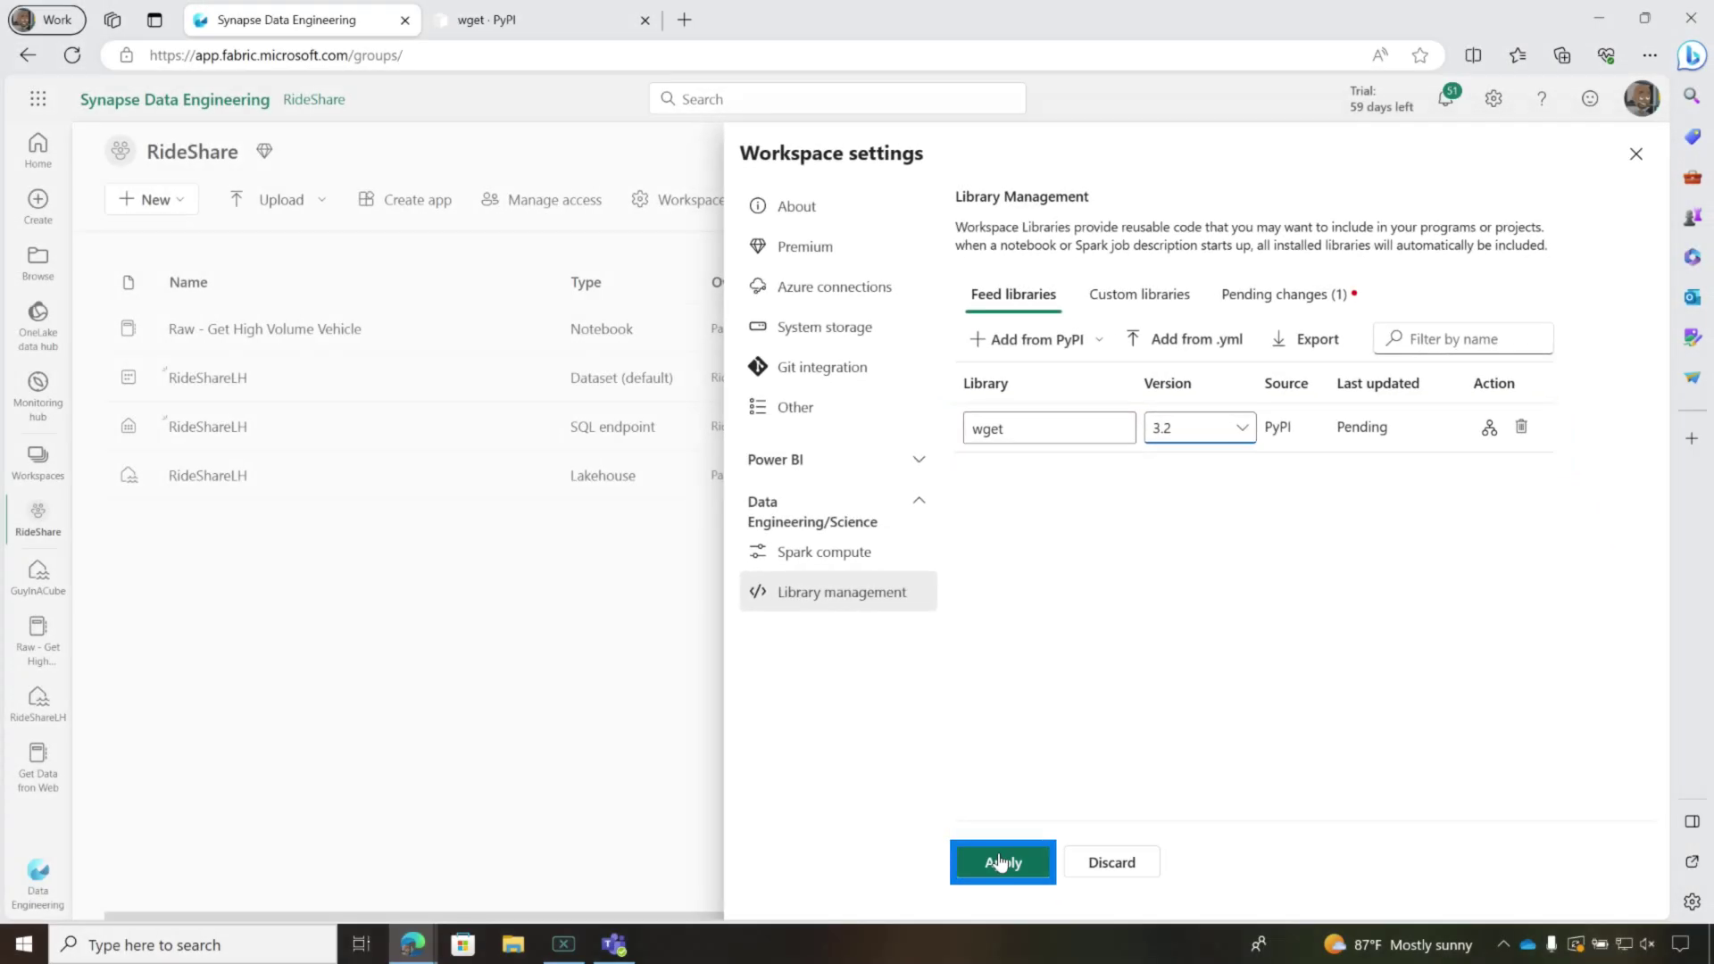
left_click(972, 563)
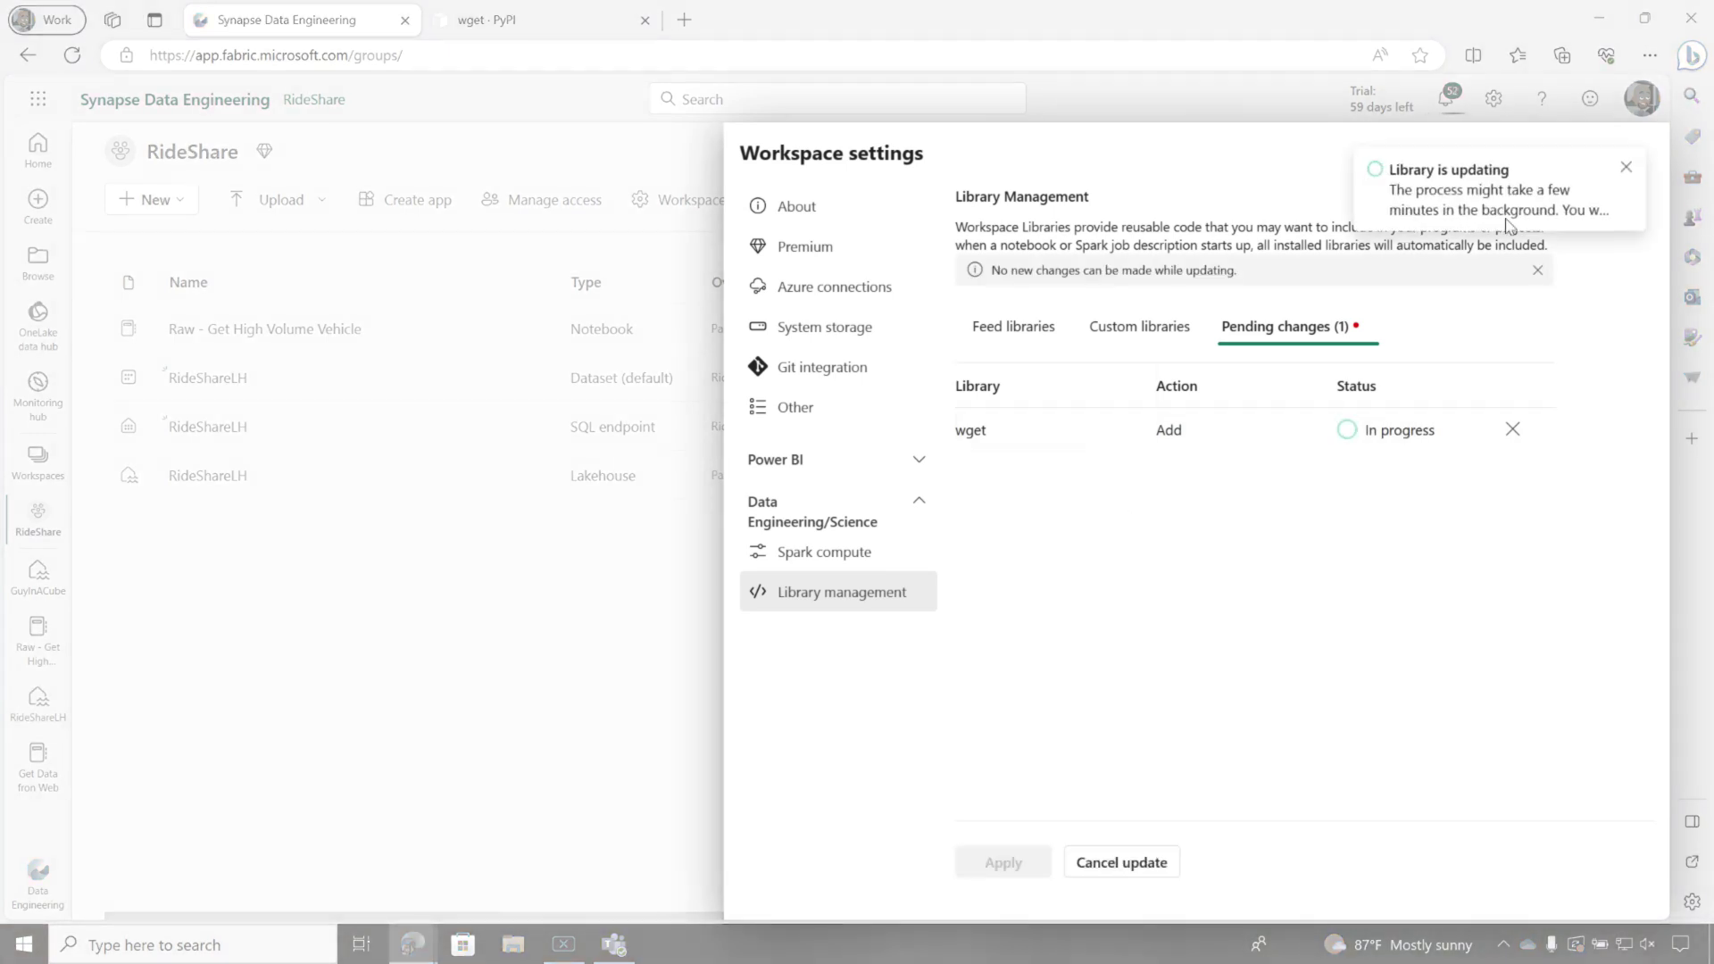
left_click(1639, 157)
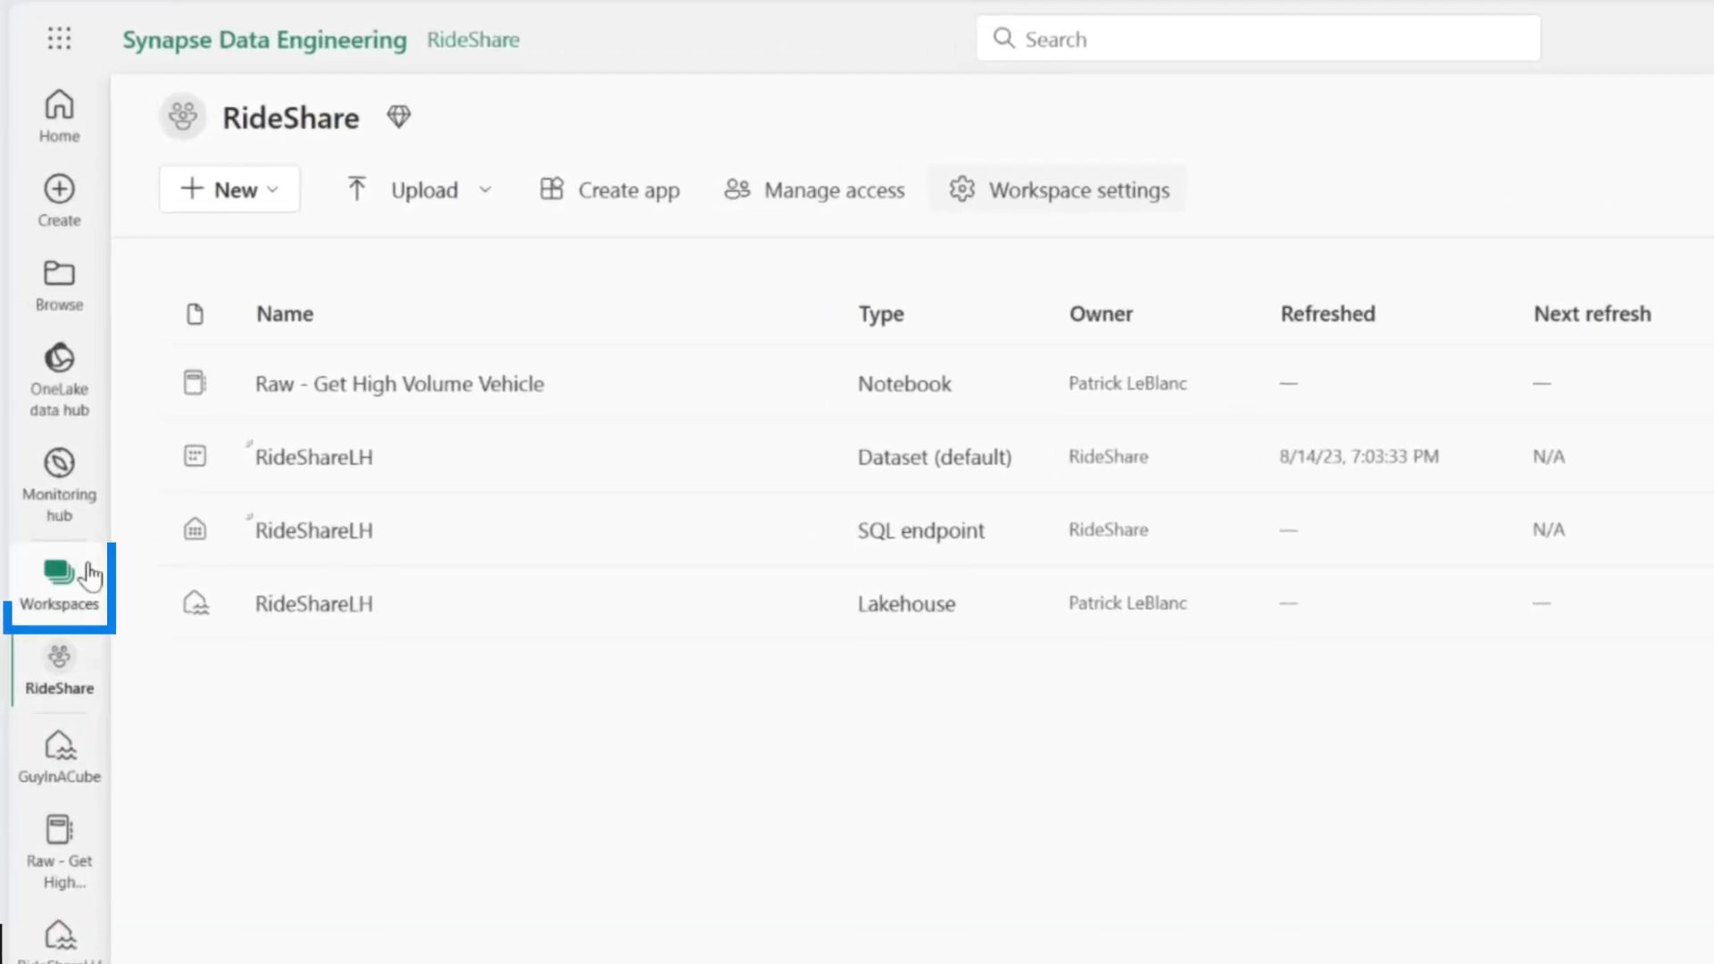
Step: Switch to the Fabric Playground workspace and view its Library management, which lists wget 3.2
left_click(60, 589)
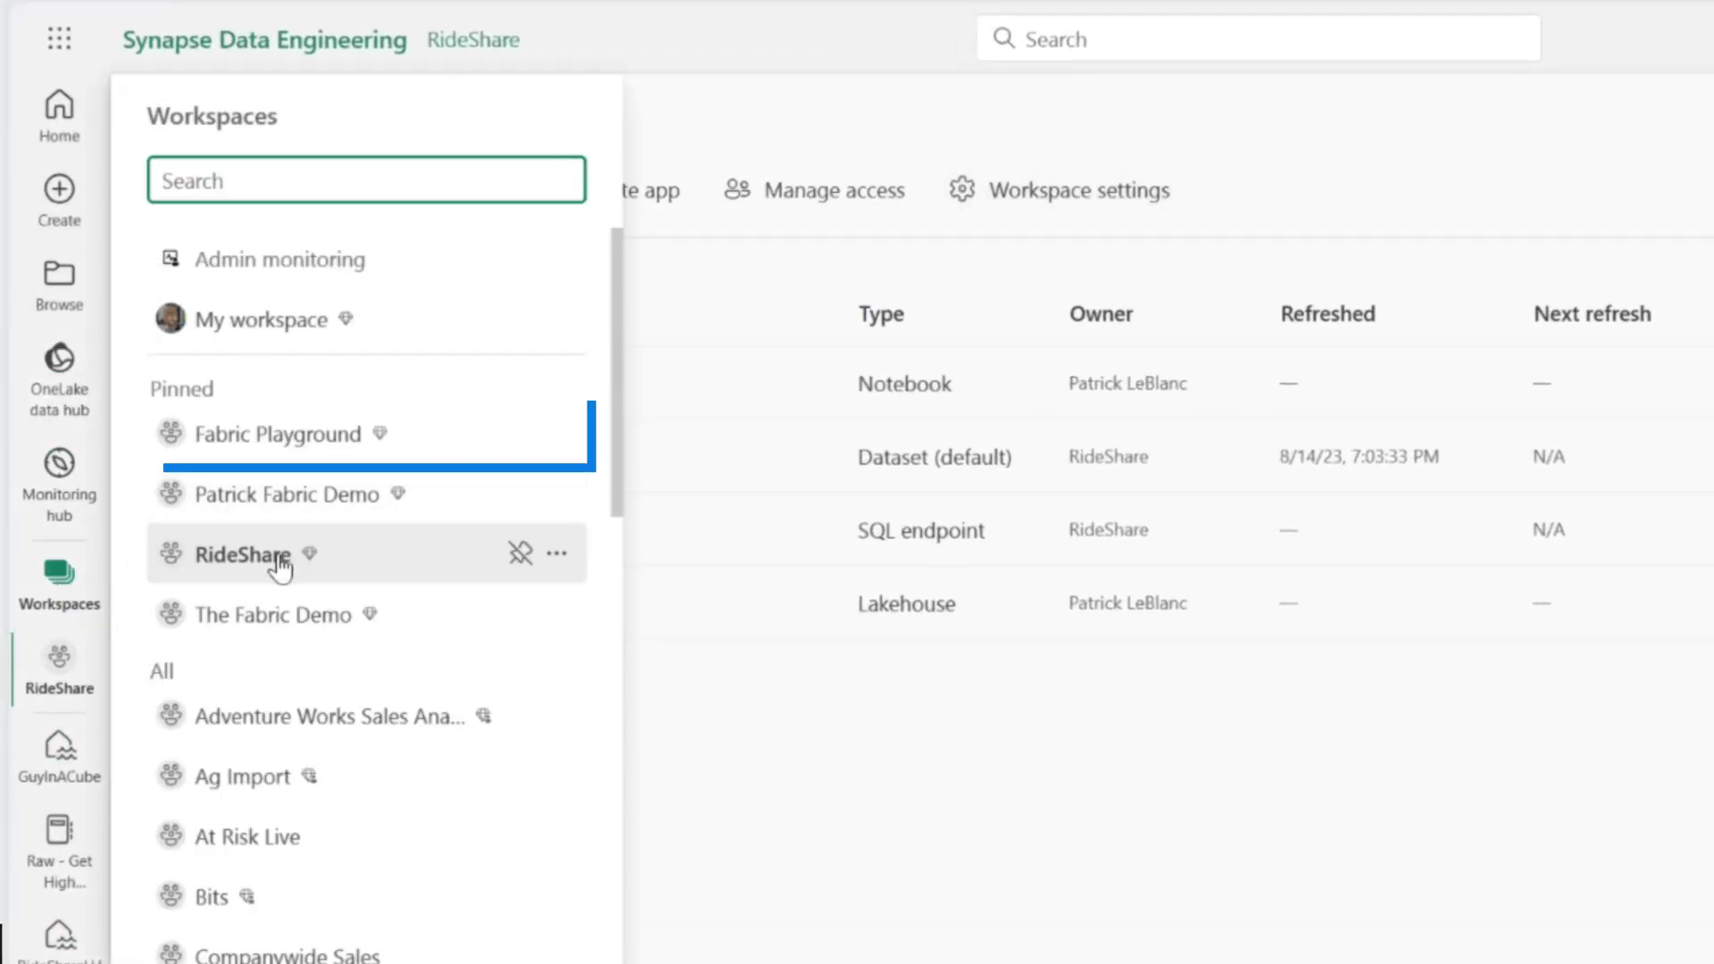
left_click(187, 438)
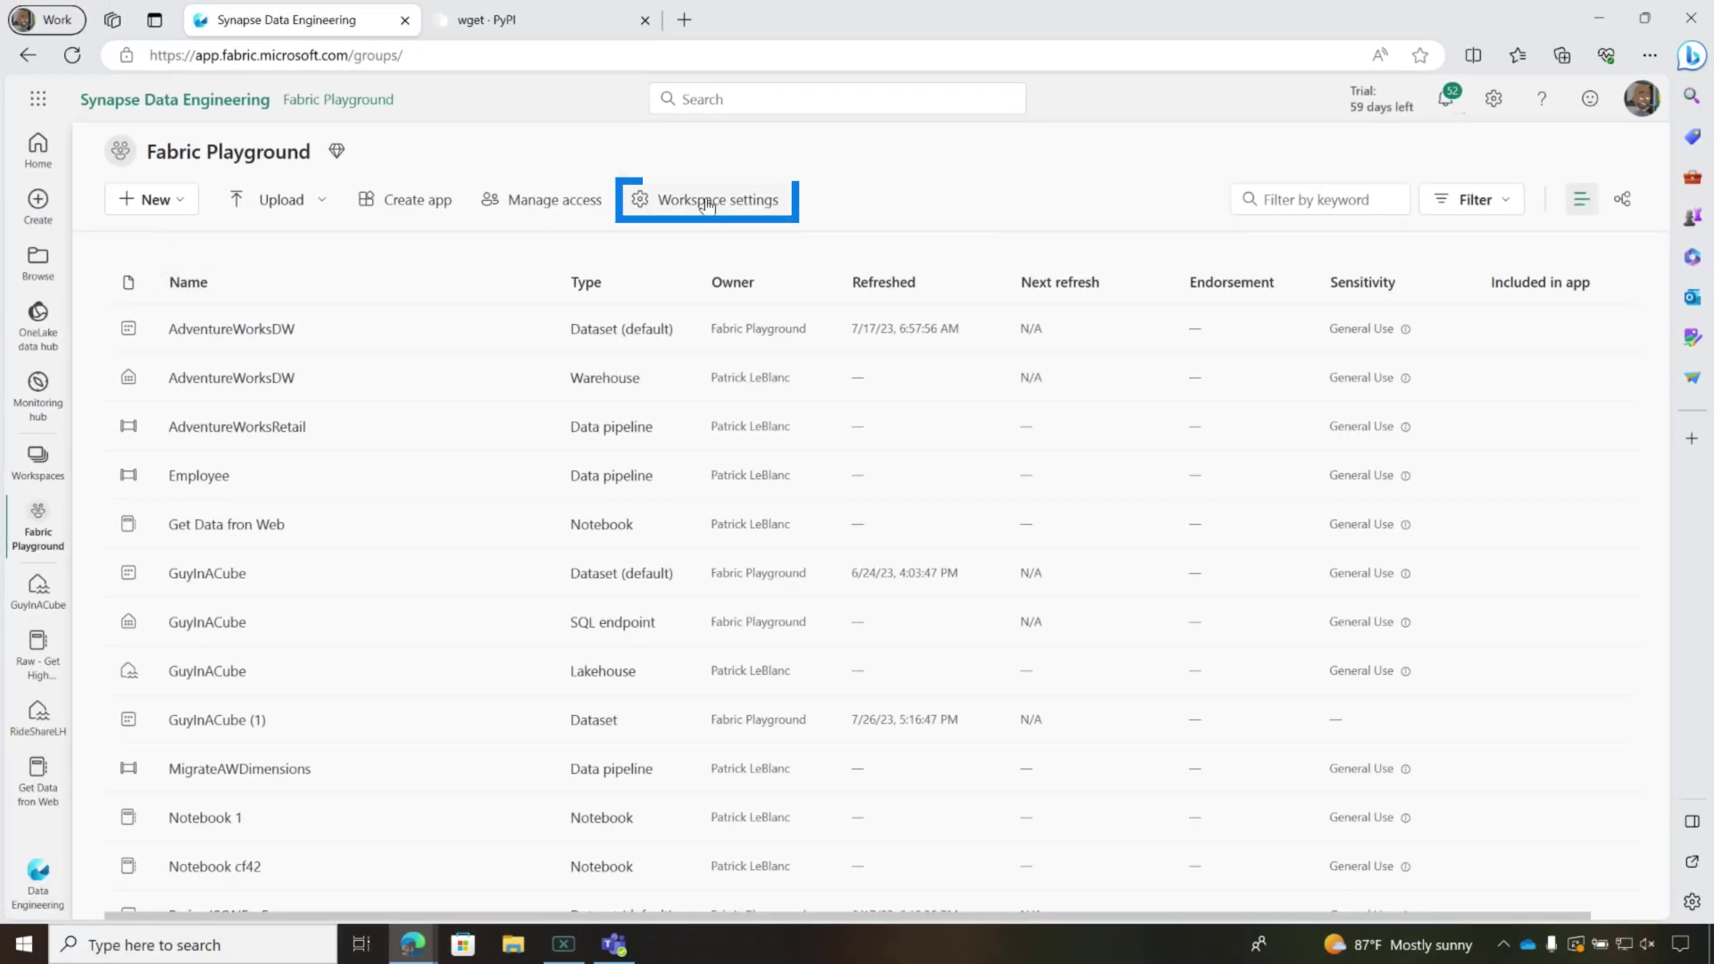
left_click(708, 204)
left_click(822, 512)
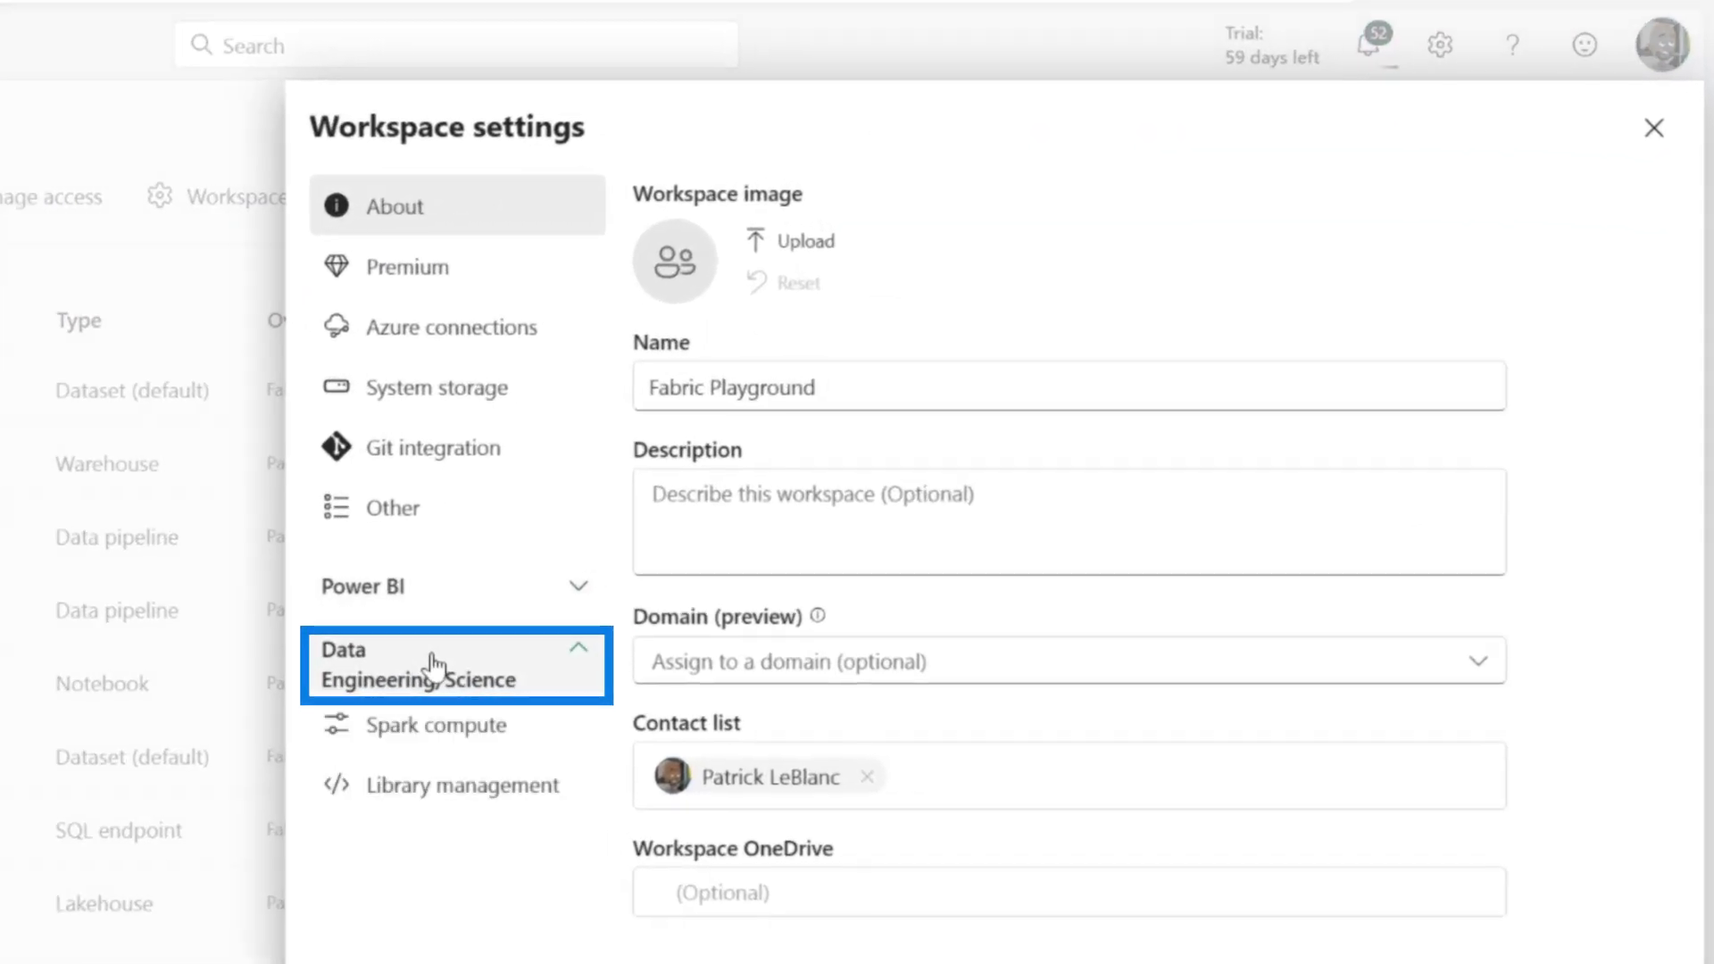
left_click(452, 790)
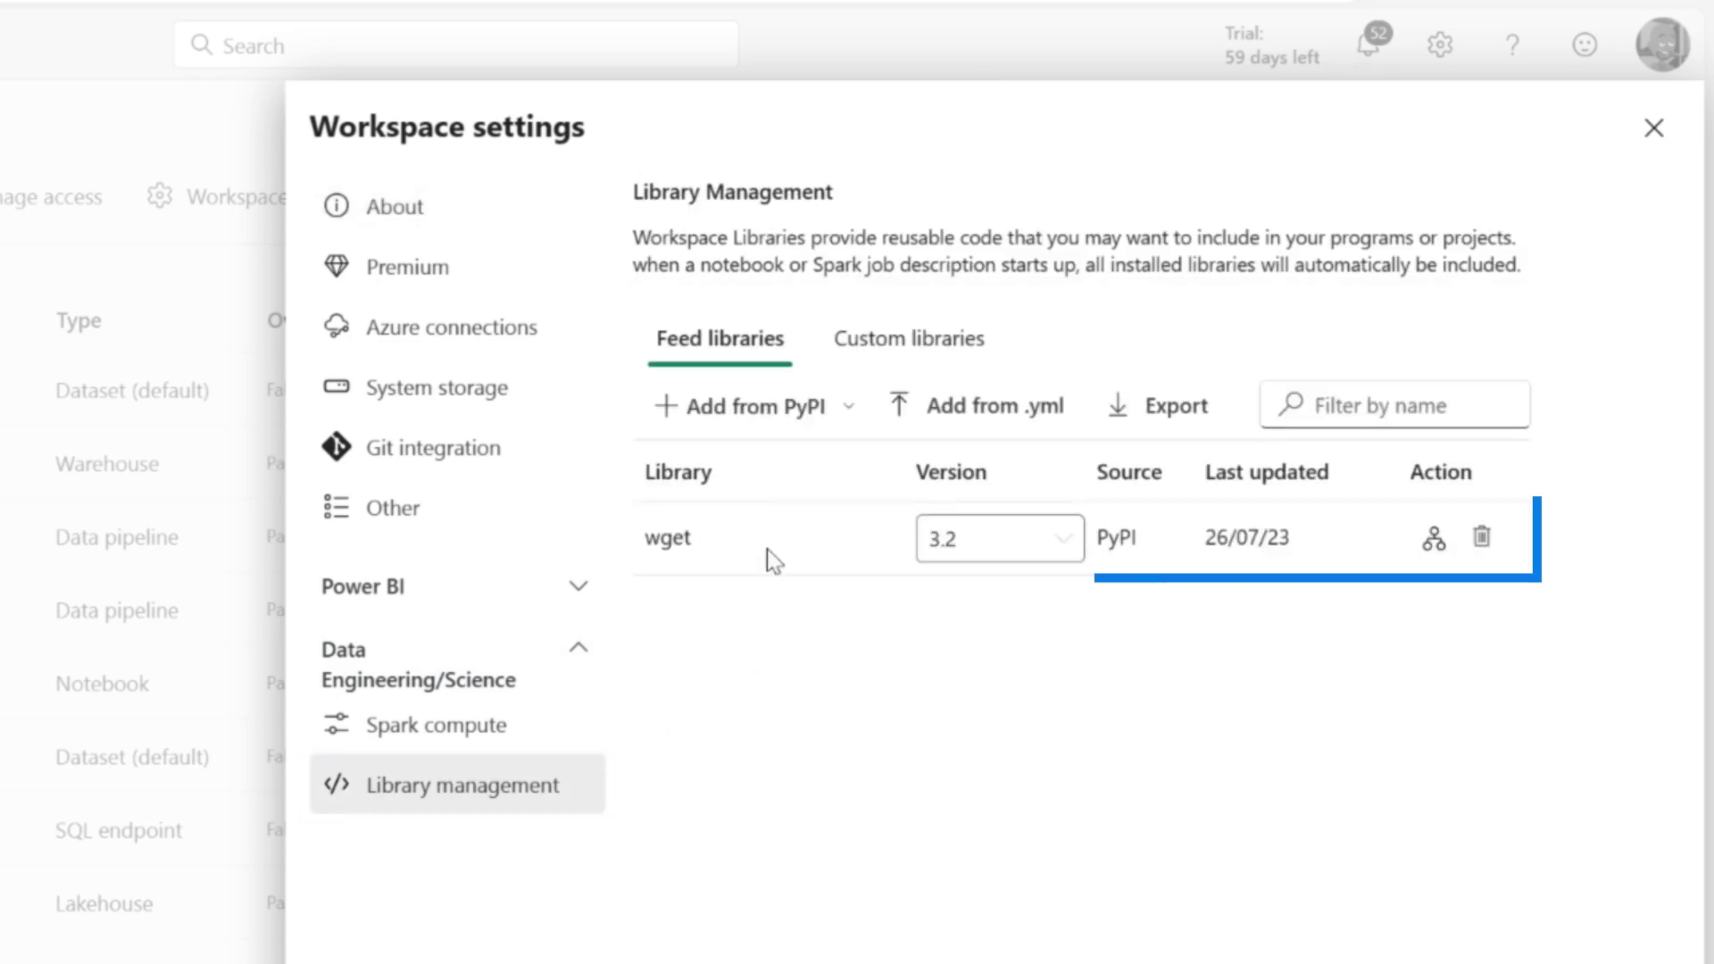
Step: Close the workspace settings and scroll through the Fabric Playground item list
left_click(69, 782)
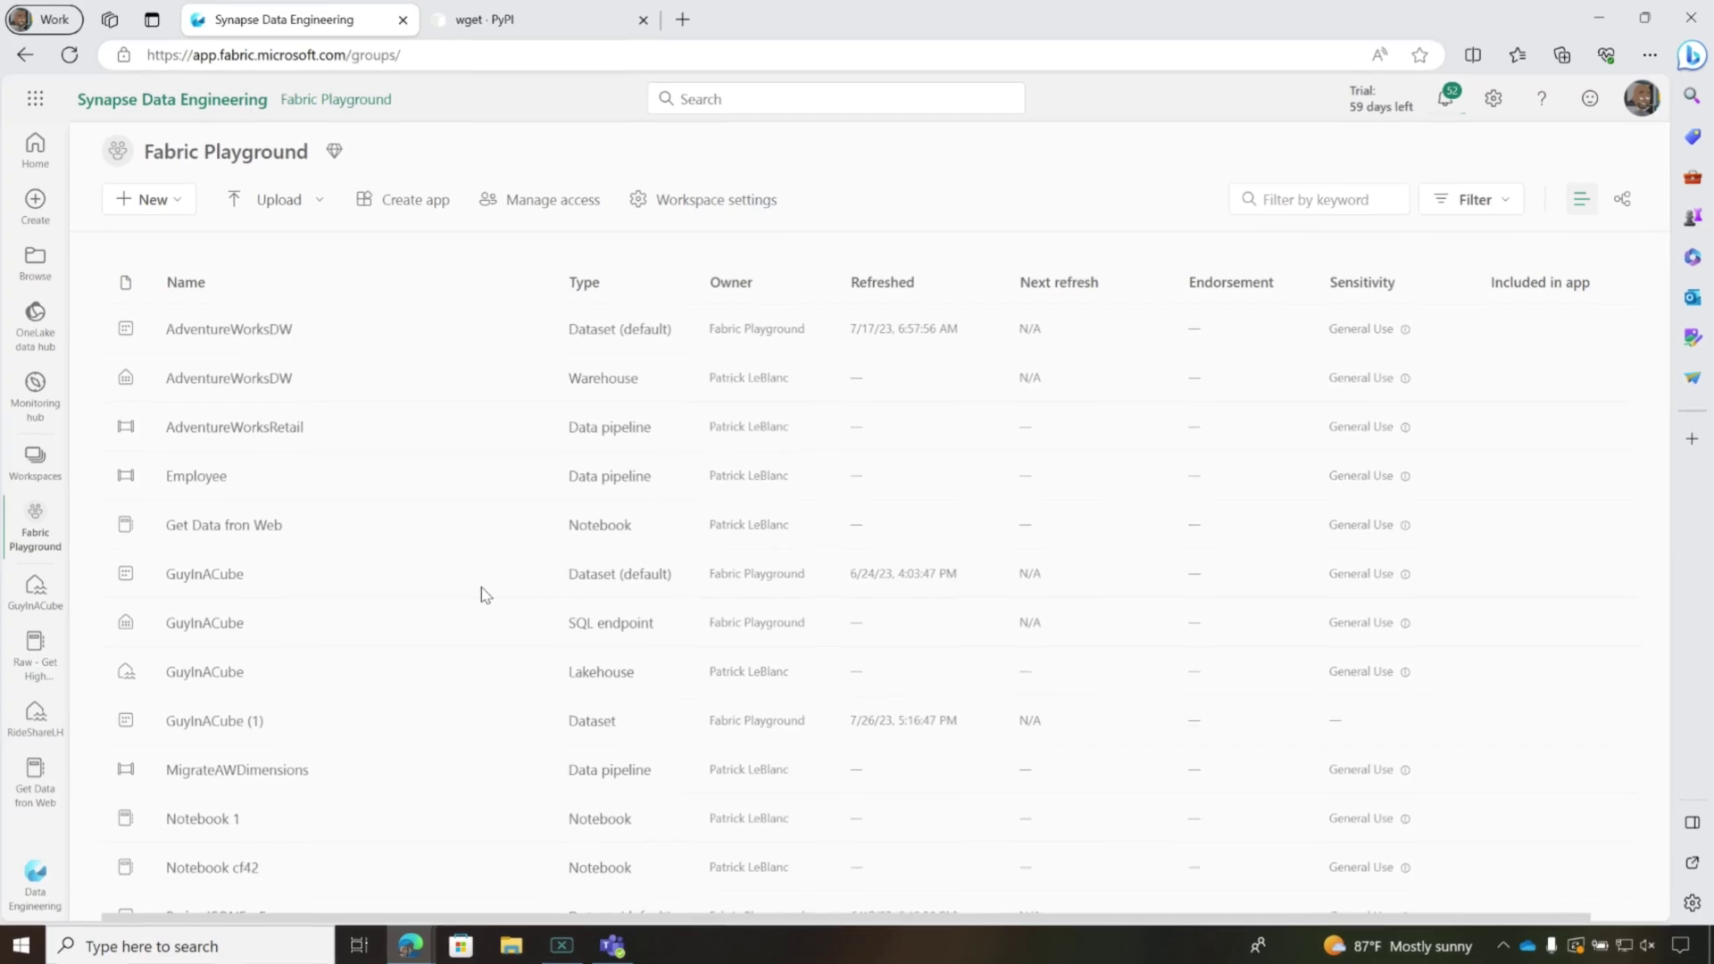
scroll(496, 595, "down", 1)
scroll(496, 596, "down", 4)
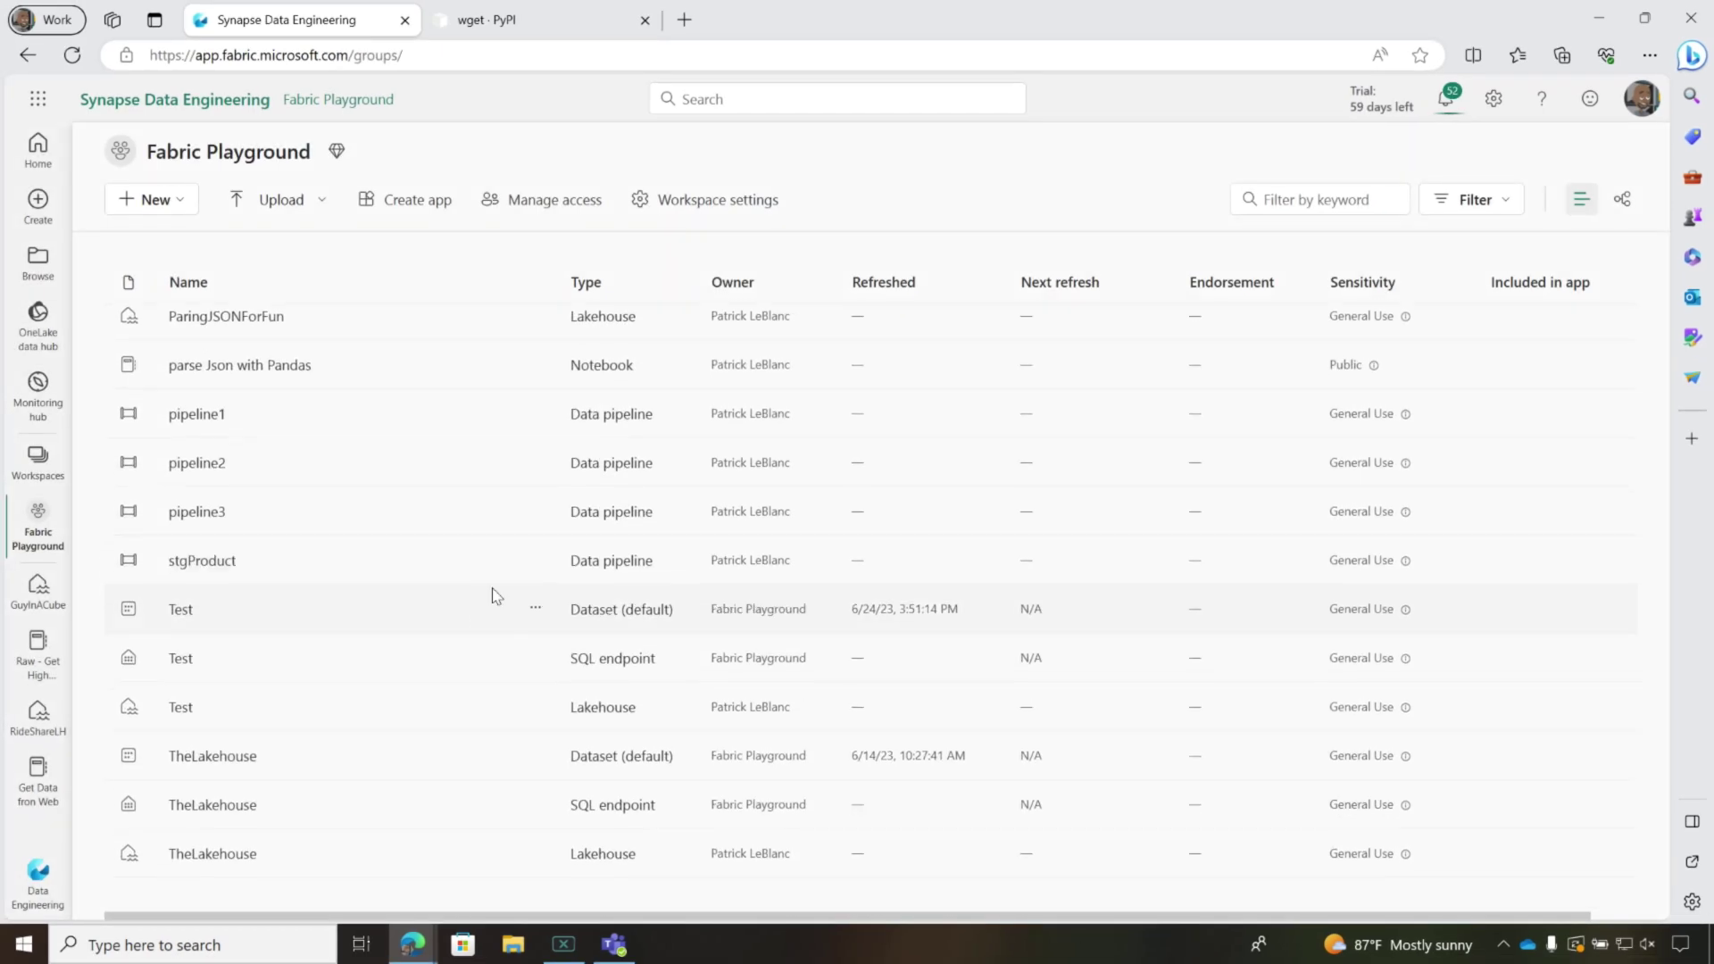
scroll(496, 595, "up", 3)
scroll(494, 593, "up", 5)
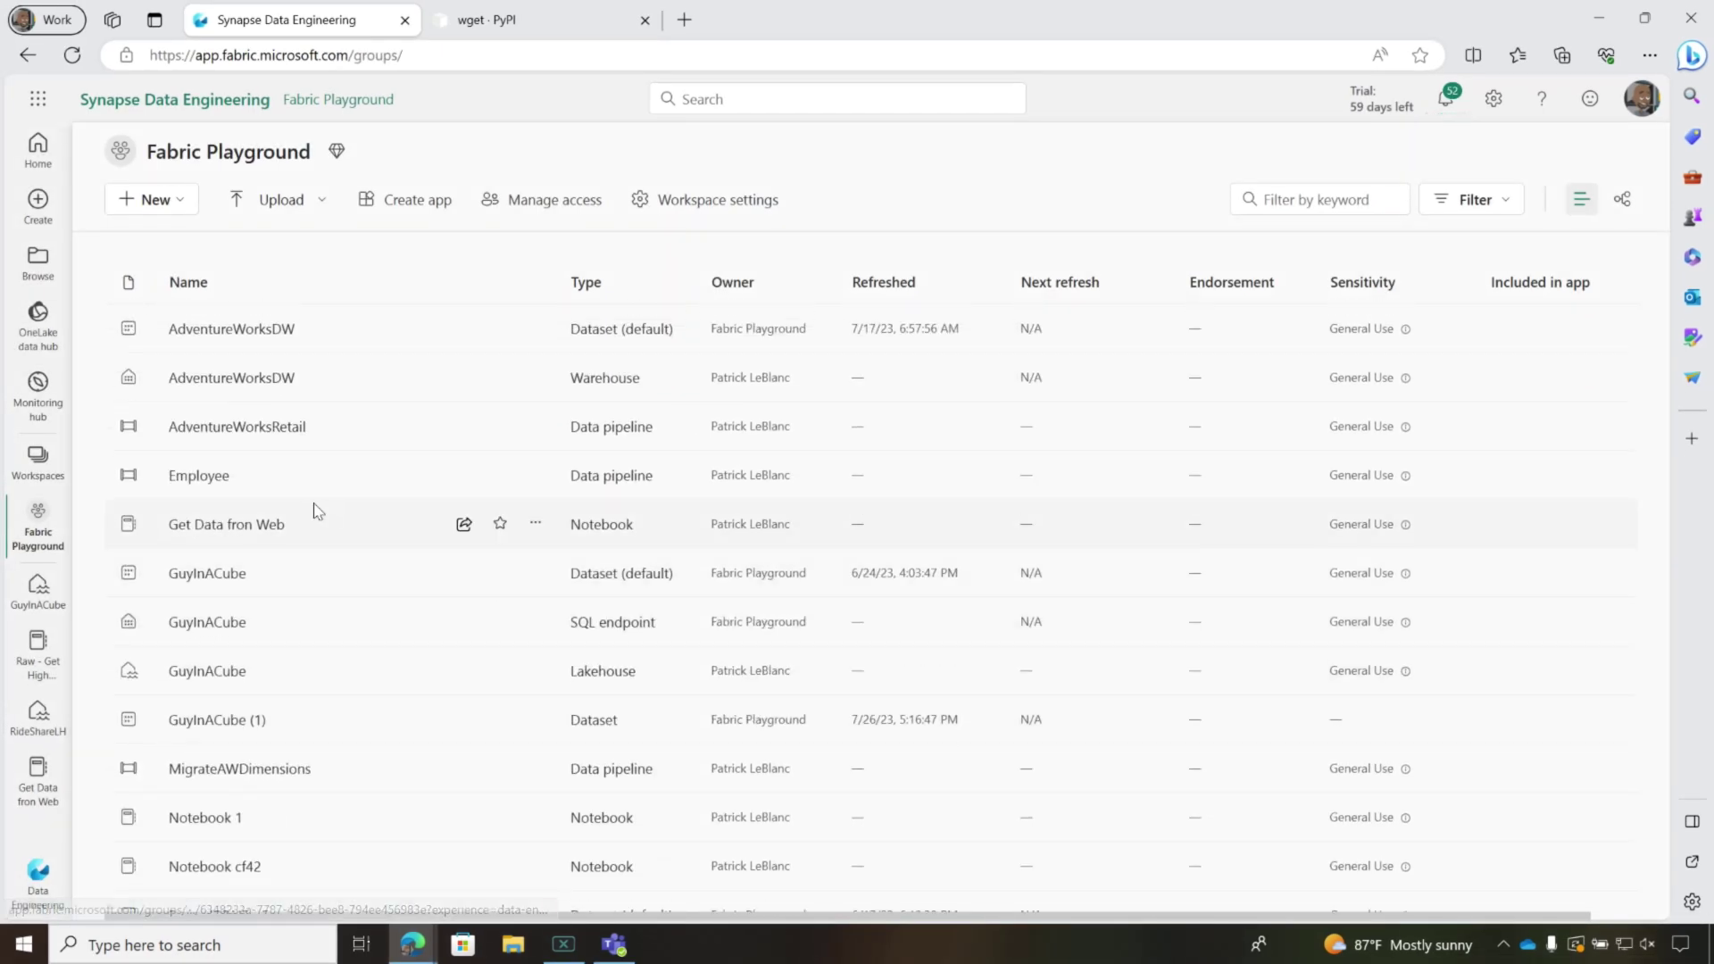
Step: Open the Get Data fron Web notebook and run its import wget download cell
left_click(244, 525)
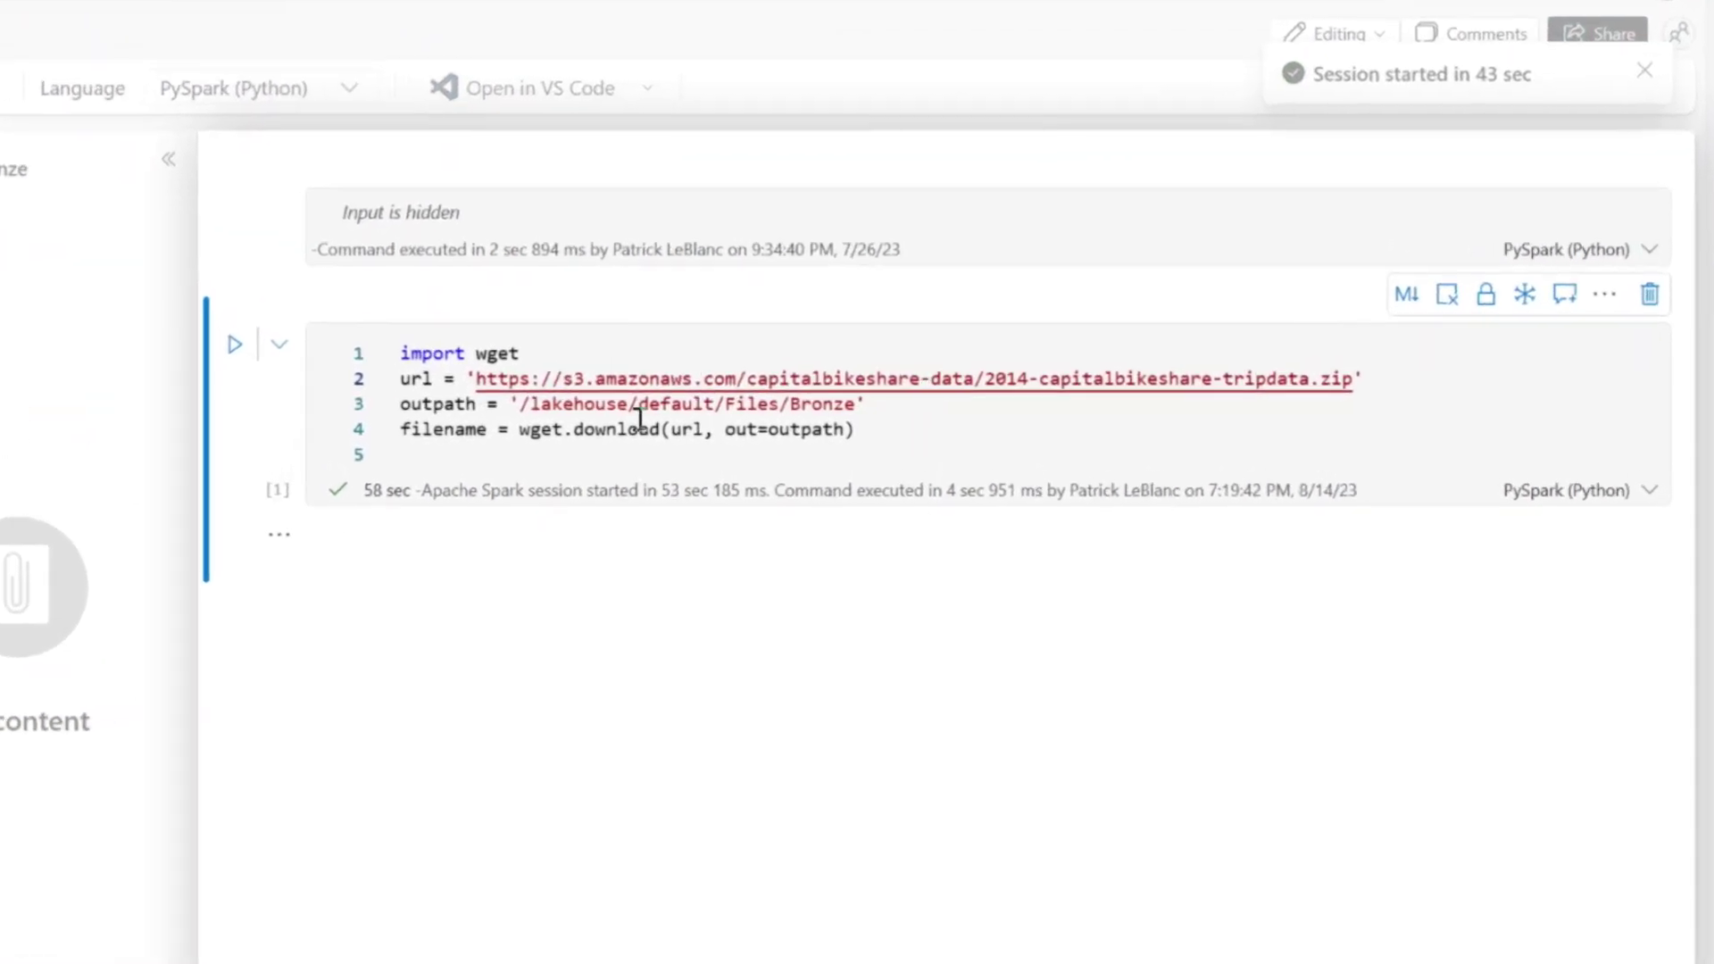
left_click(236, 348)
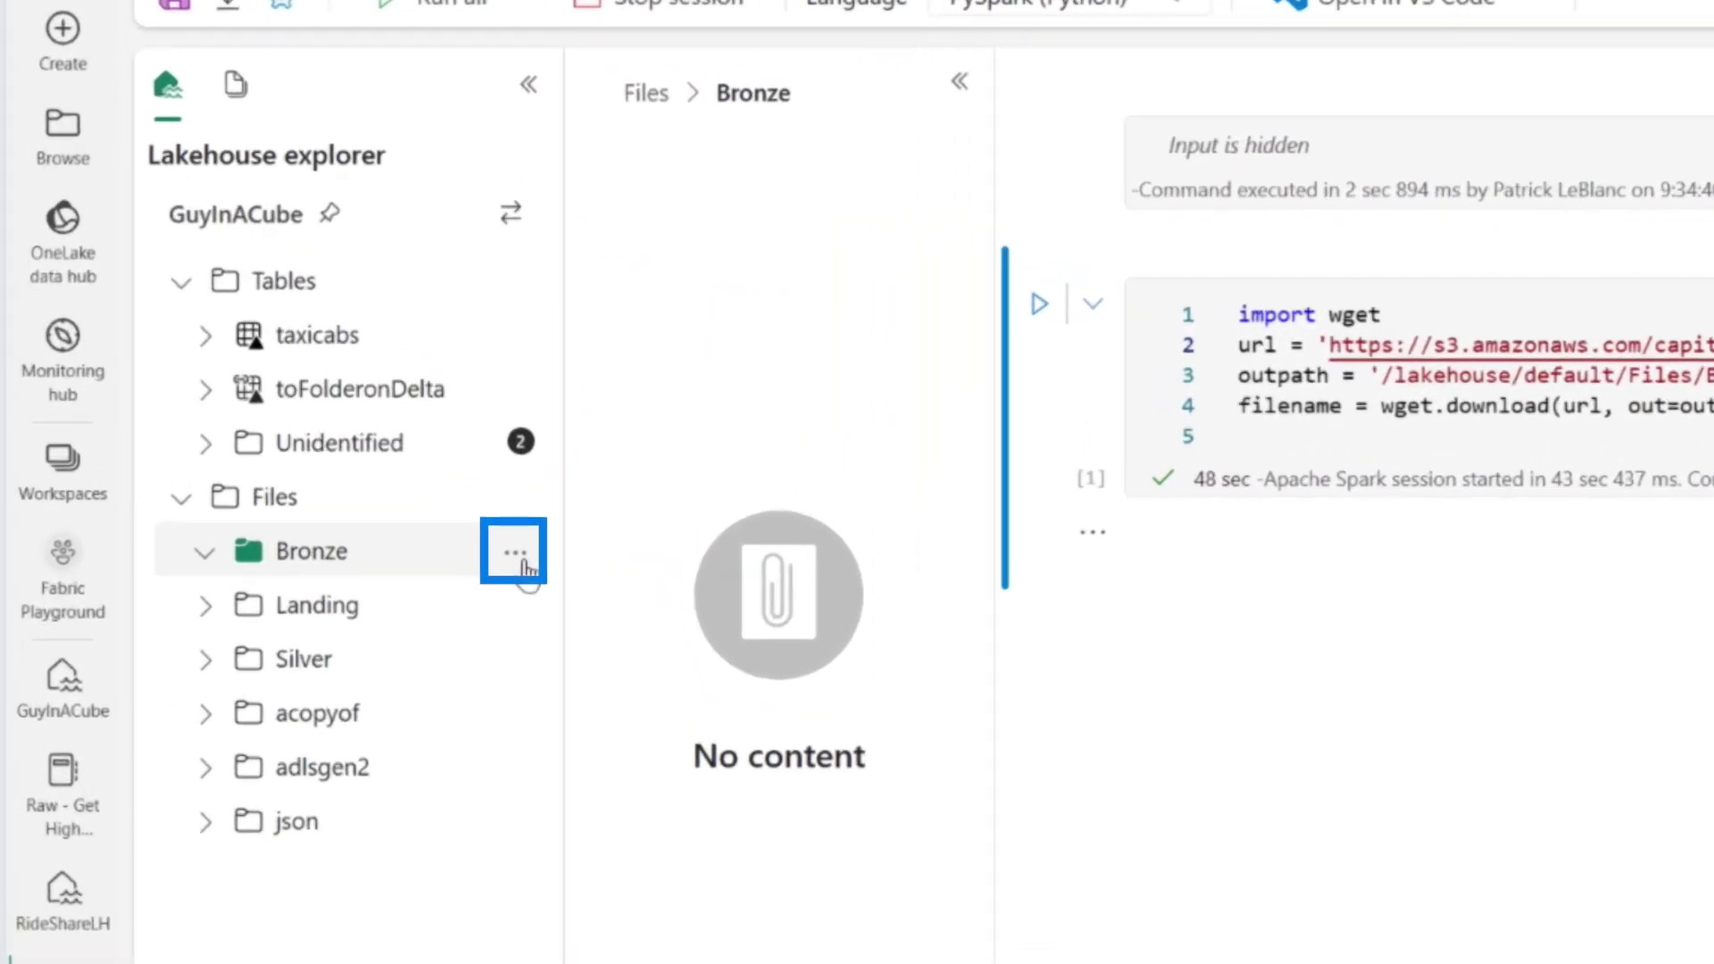
Step: Refresh the Bronze folder in Lakehouse explorer to look for the 2014 bikeshare trip data
left_click(320, 512)
left_click(331, 544)
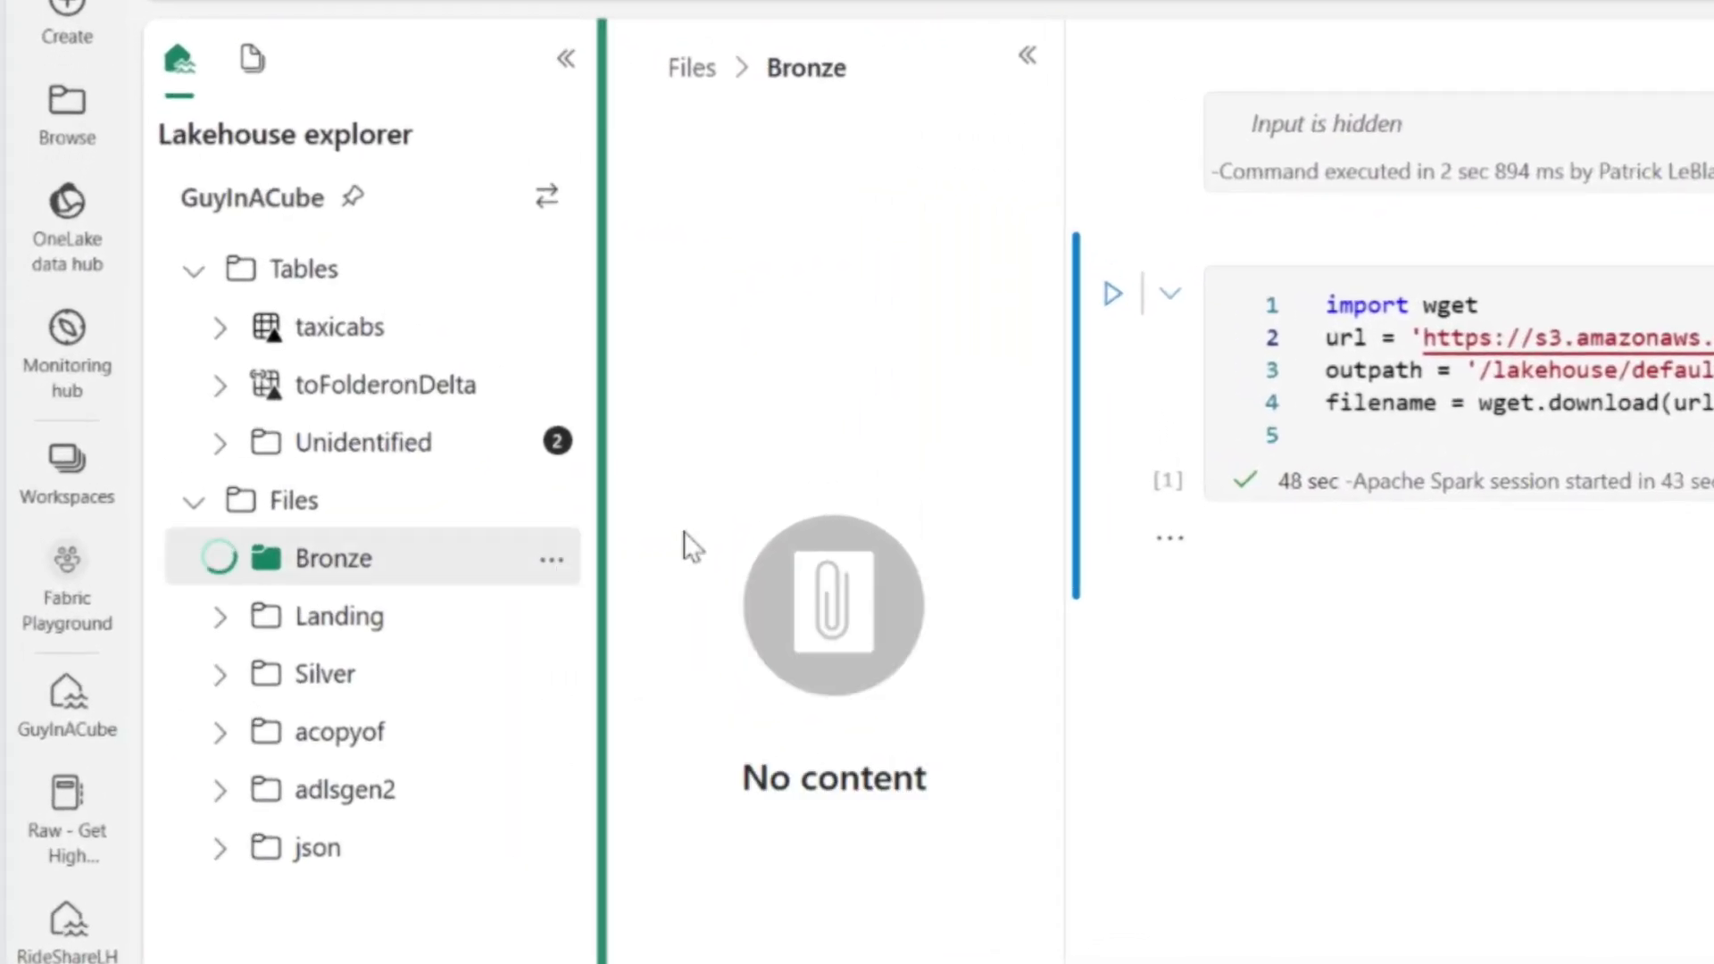